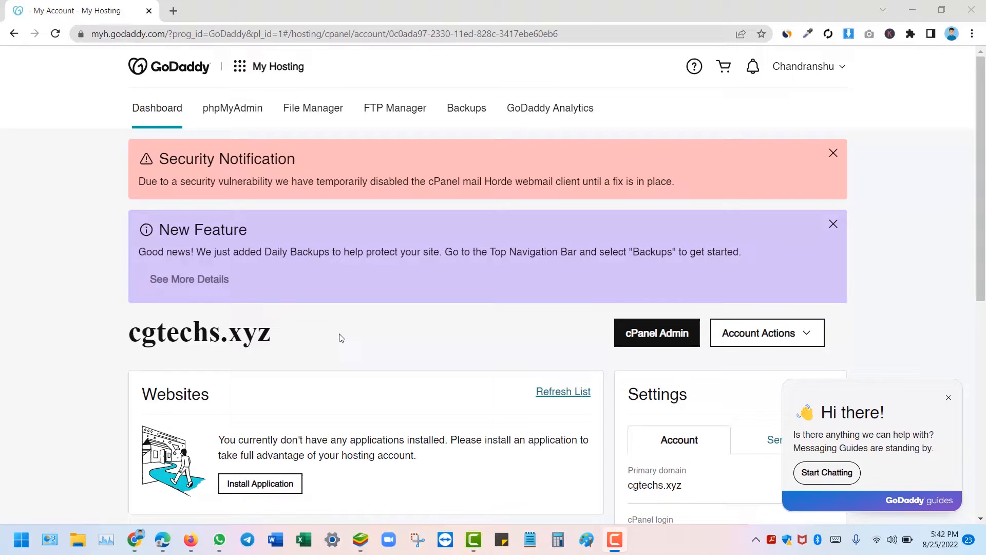
Step: Dismiss the chat prompt and open the cPanel admin for the cgtechs.xyz hosting account
scroll(340, 338, down, 5)
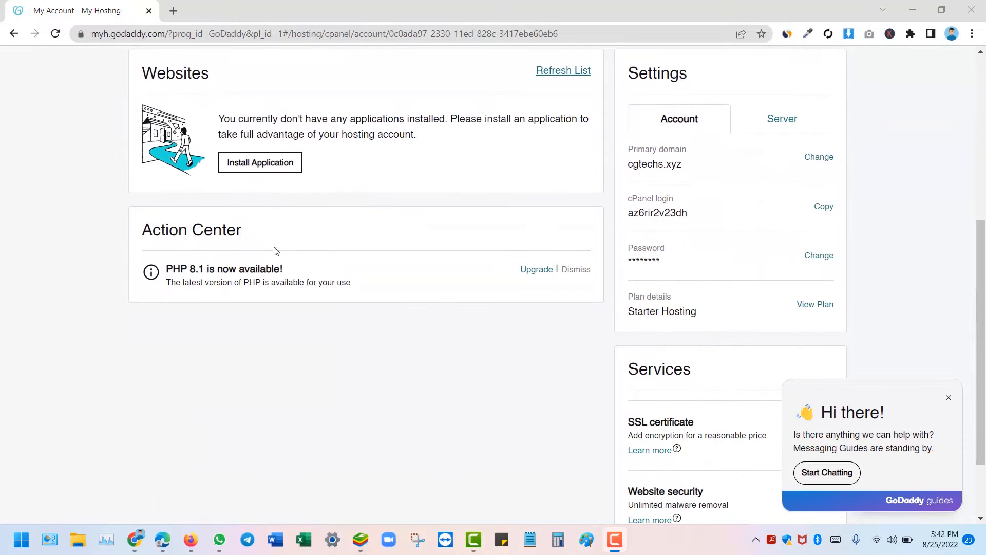
click(949, 398)
scroll(303, 385, up, 5)
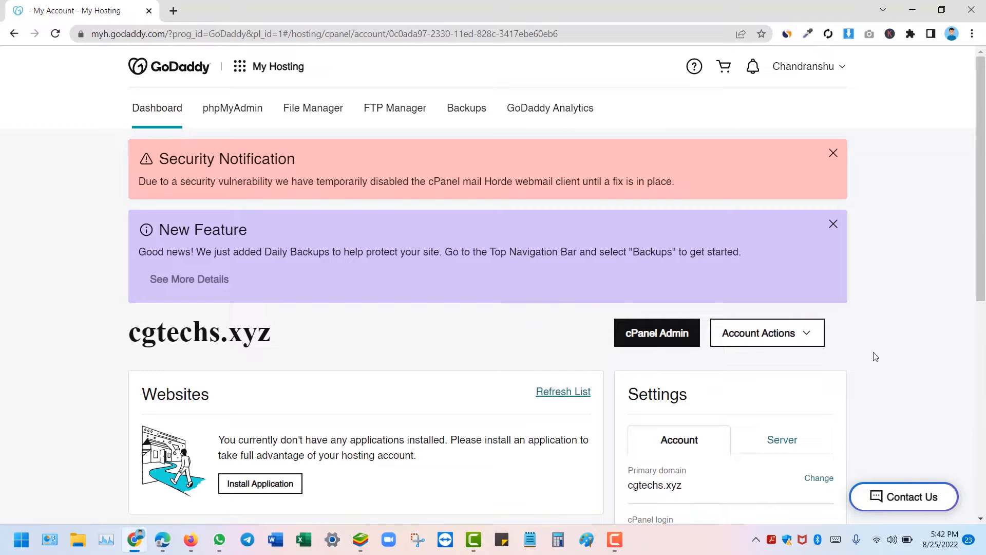
click(657, 343)
scroll(377, 357, down, 4)
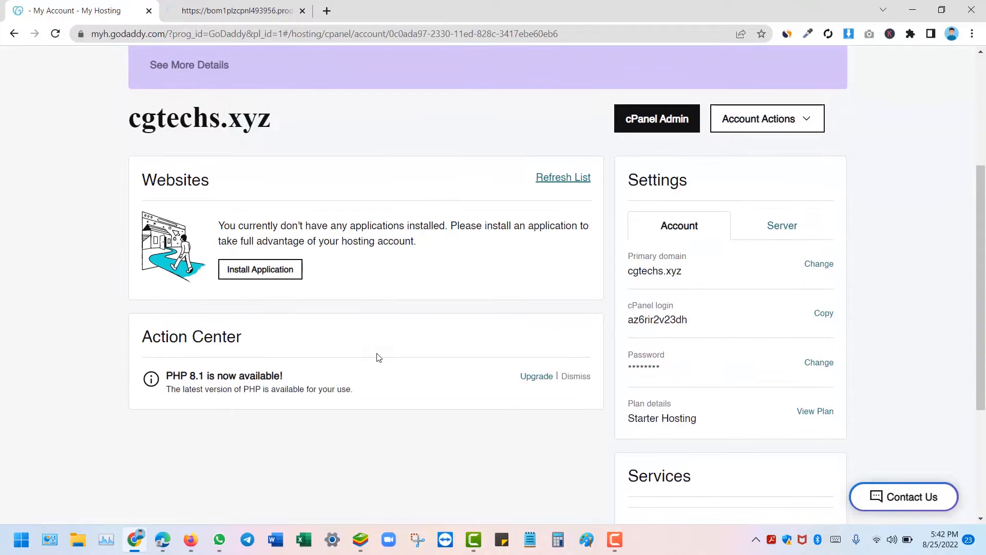
click(259, 4)
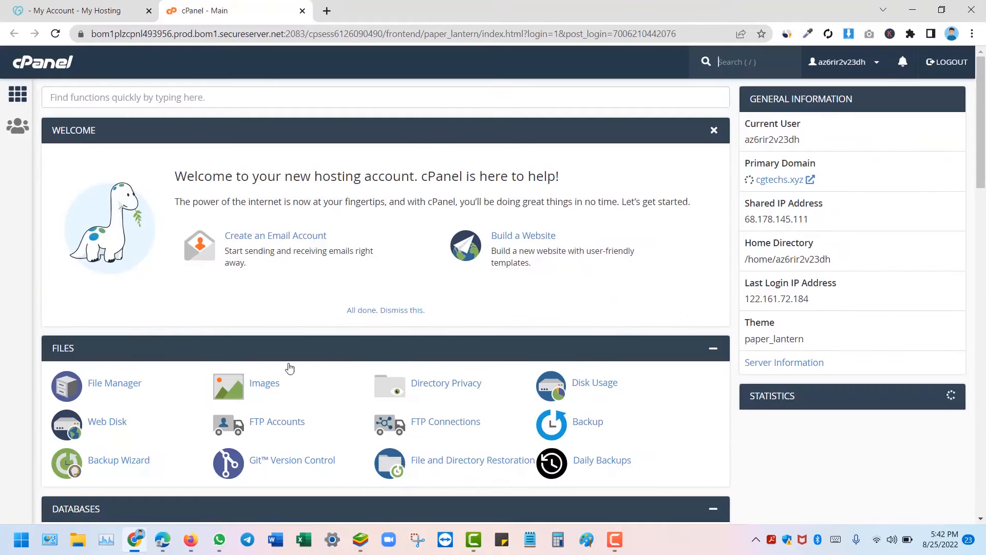
Step: Return to the hosting dashboard and highlight the cPanel login name in the account settings
click(78, 10)
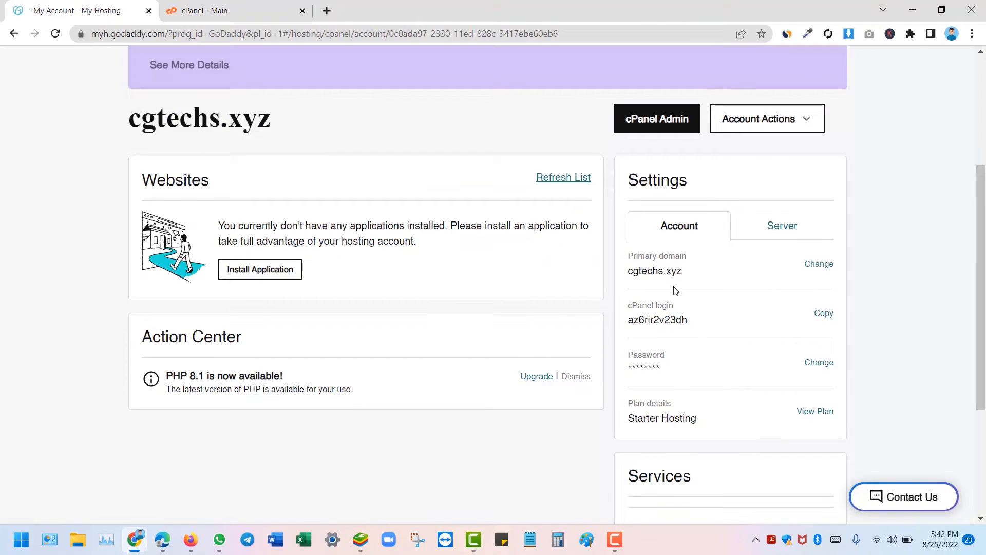
drag(689, 322, 629, 322)
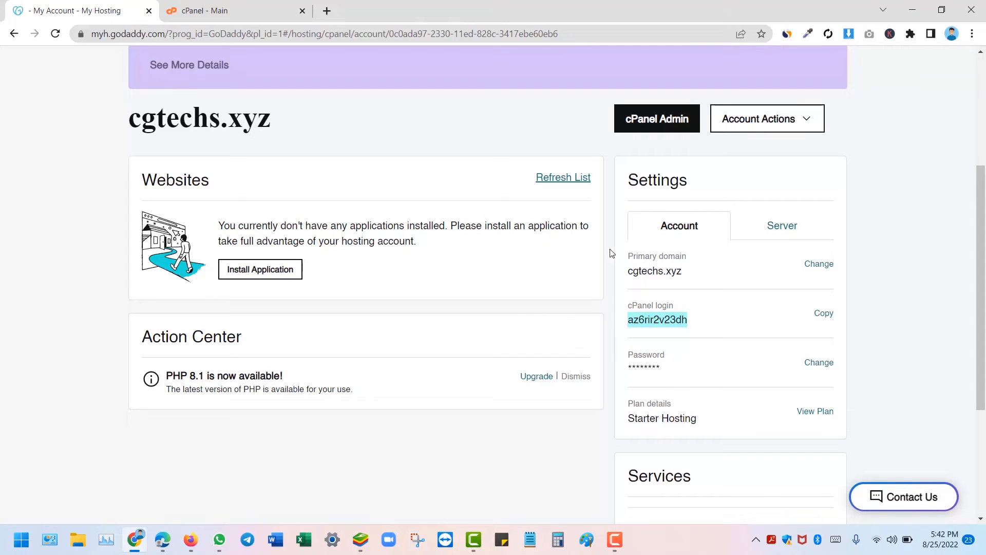
scroll(617, 237, up, 4)
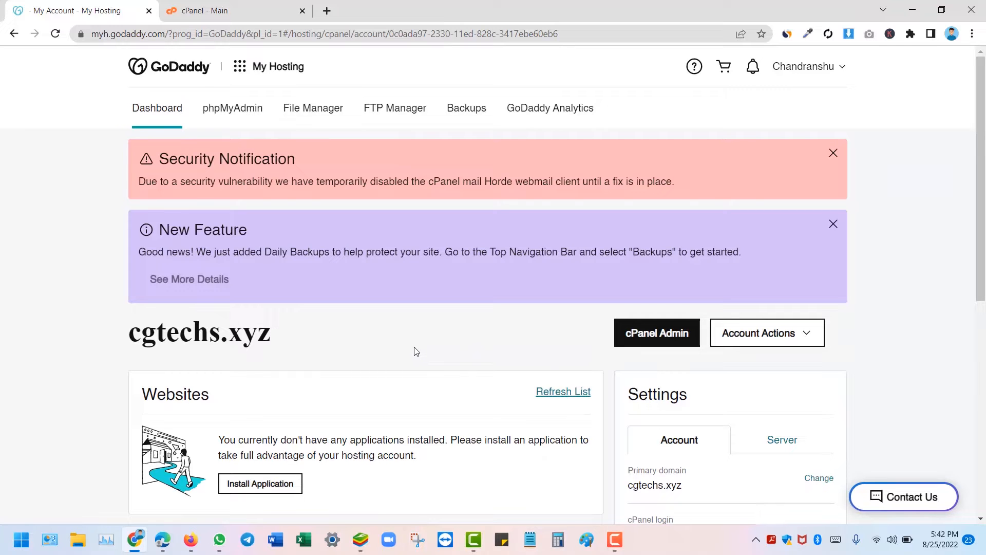
Step: Open a blank browser tab and copy the domain name cgtechs.xyz from the hosting dashboard heading
click(327, 11)
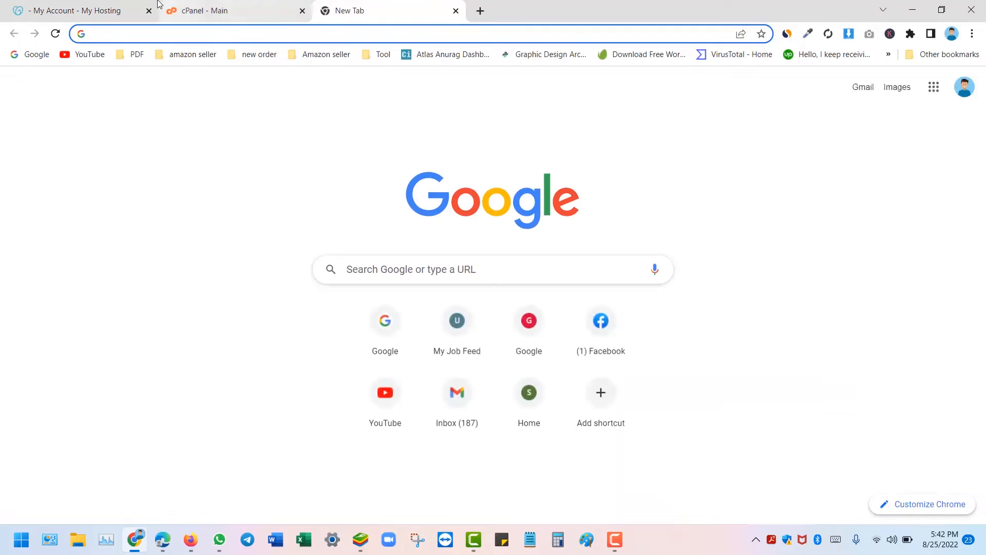
click(148, 5)
drag(289, 334, 123, 339)
right_click(130, 335)
click(164, 343)
Step: Try to reach cPanel by loading cgtechs.xyz/cpanel in the blank tab, and close that tab
click(354, 11)
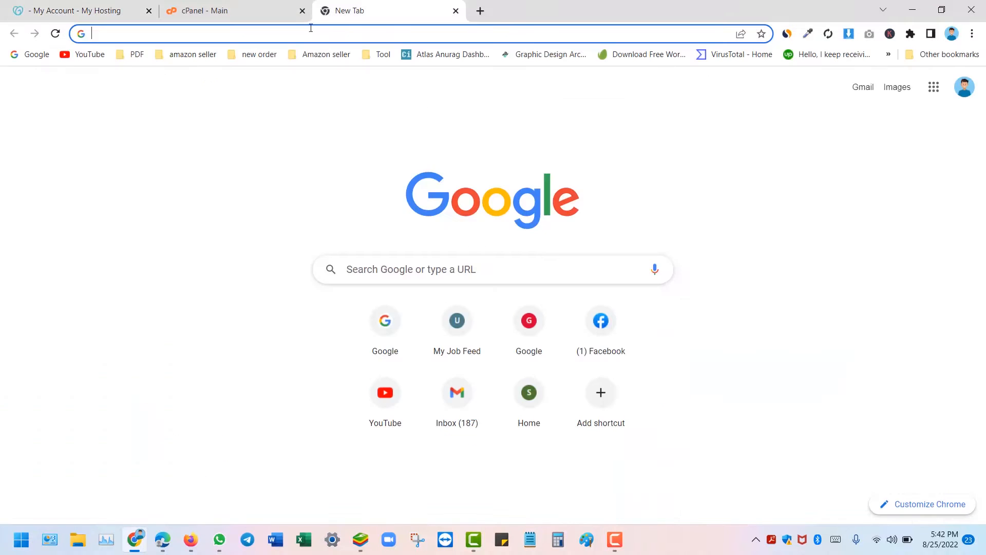
right_click(309, 36)
click(323, 115)
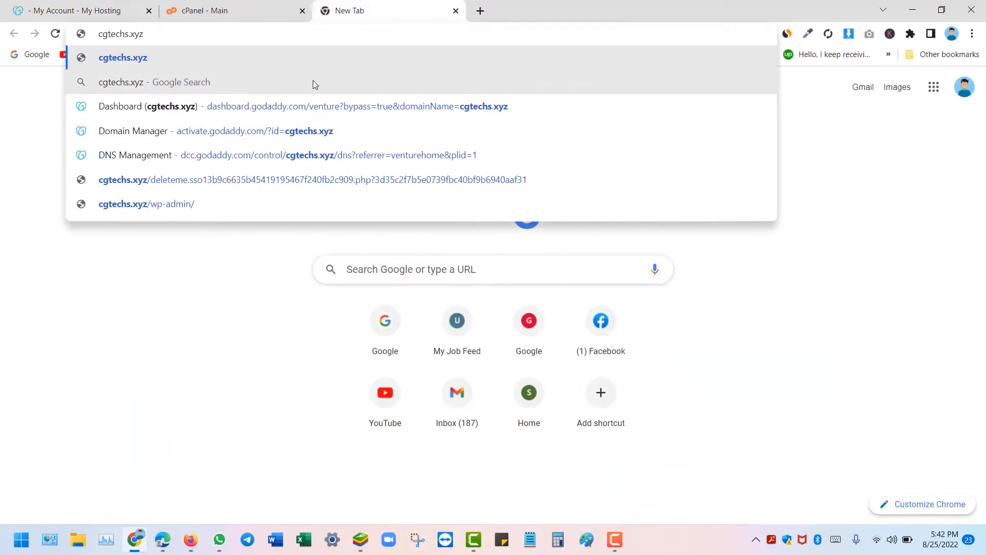
text(/c)
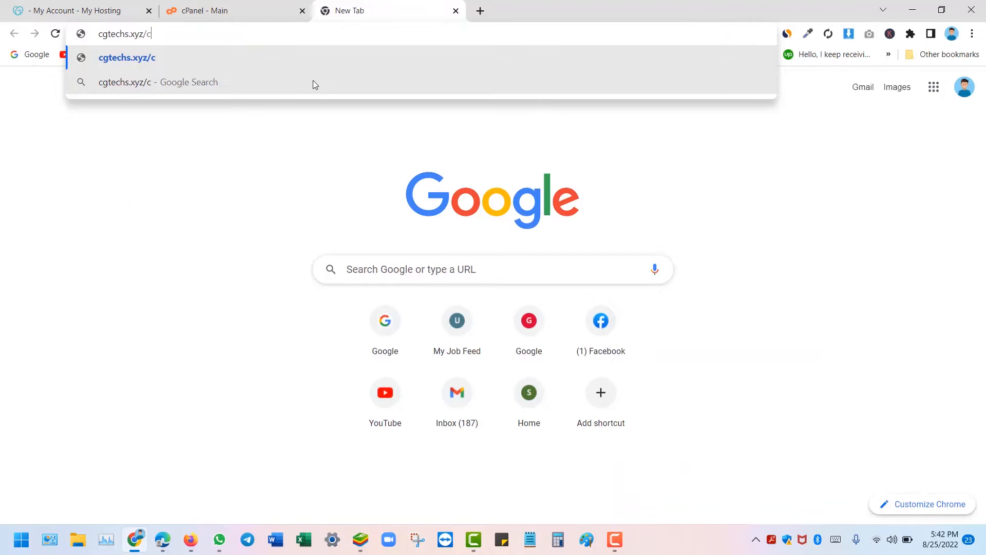
text(panel)
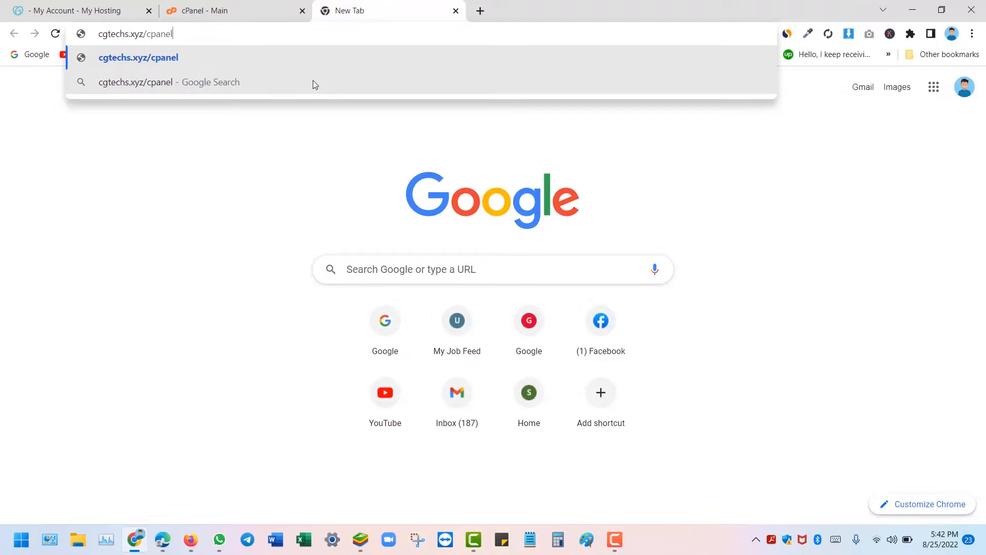
key(Return)
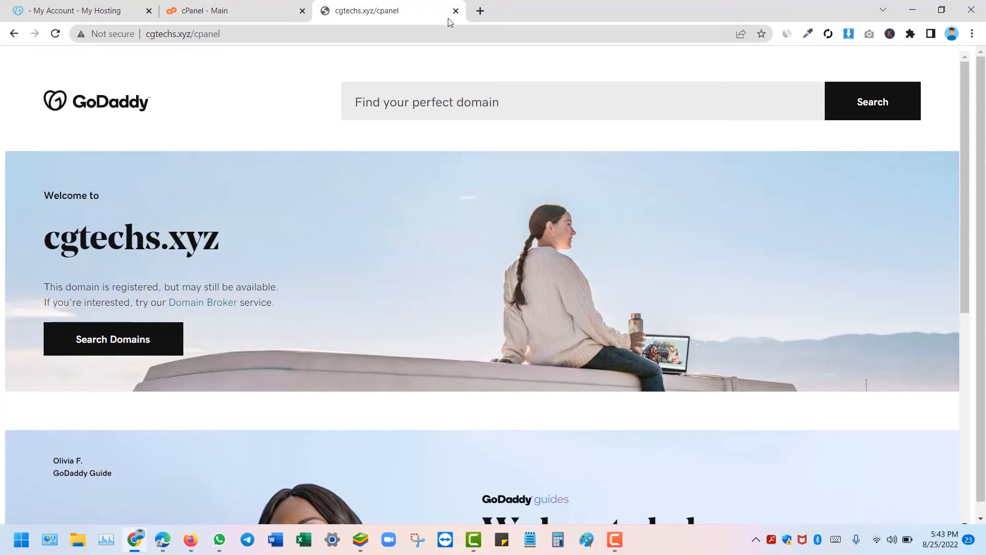
click(455, 11)
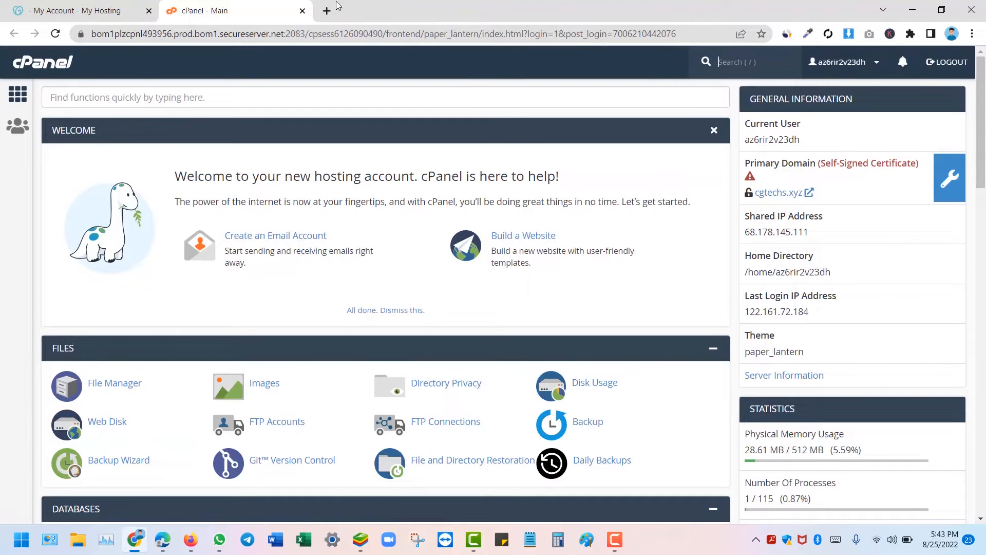
Step: Return to the cgtechs.xyz hosting dashboard and go to the GoDaddy account's products page
click(118, 8)
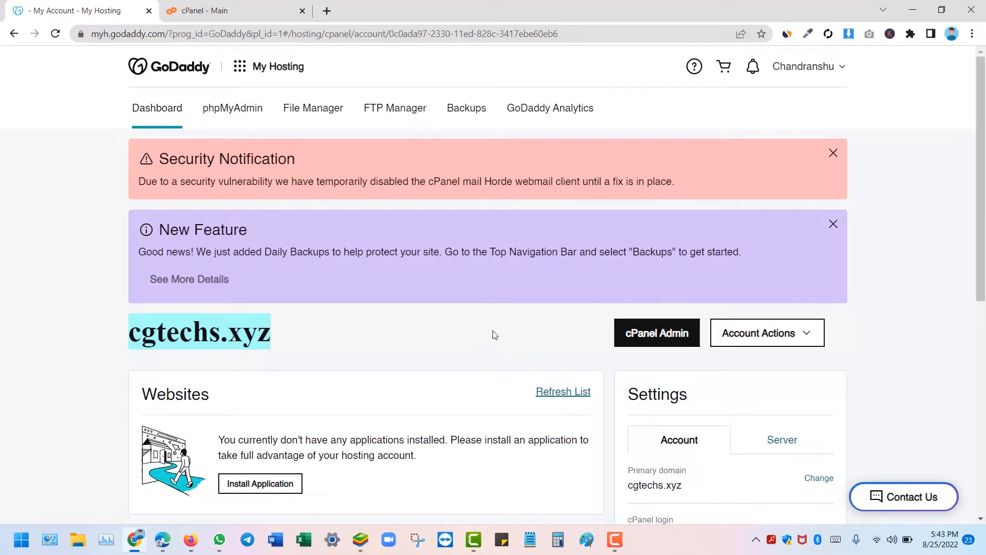
scroll(418, 357, down, 2)
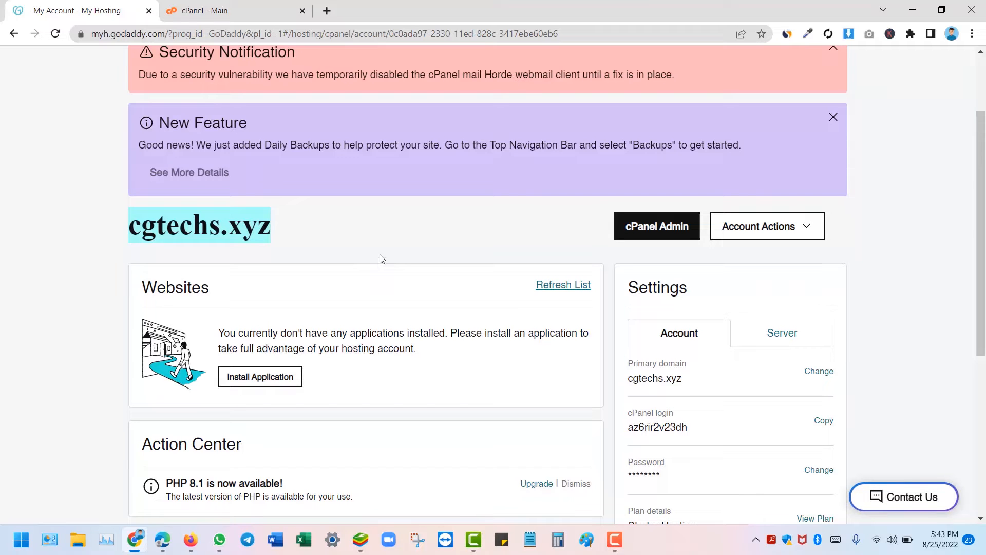
scroll(370, 262, up, 2)
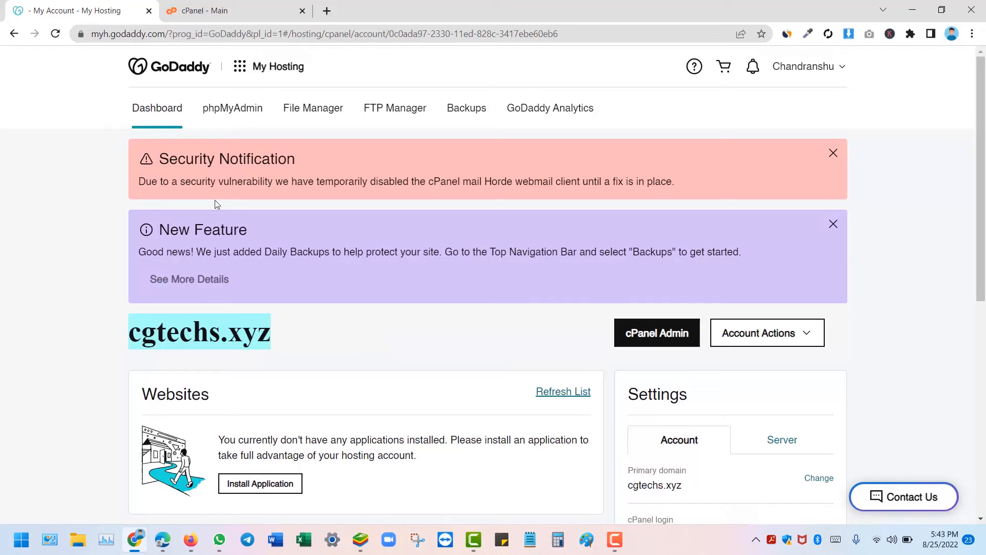
click(164, 67)
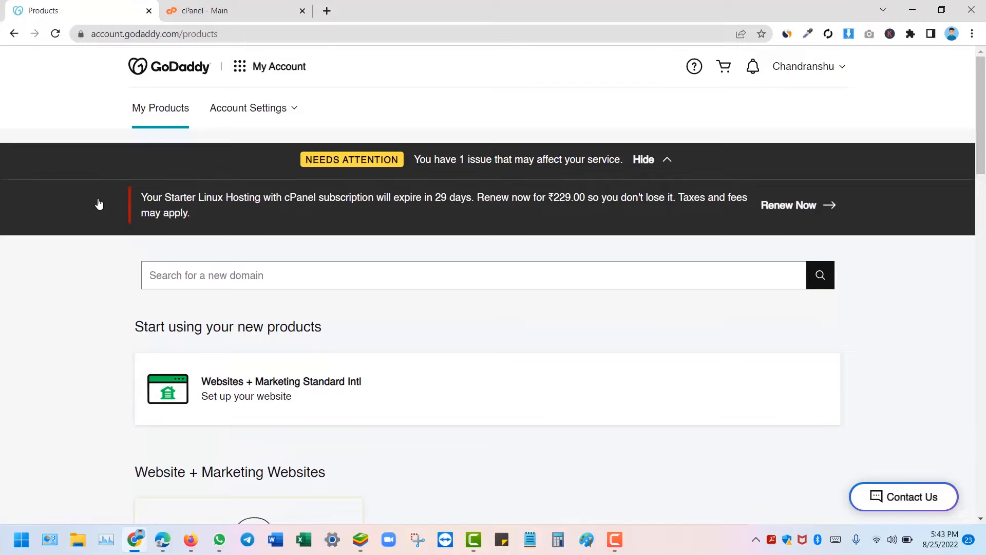
Step: Find cgtechs.xyz among the domains on the products page and open its domain management dashboard
scroll(97, 203, down, 4)
scroll(150, 195, up, 4)
scroll(194, 216, down, 6)
scroll(236, 235, up, 6)
scroll(198, 204, down, 4)
scroll(198, 204, down, 4)
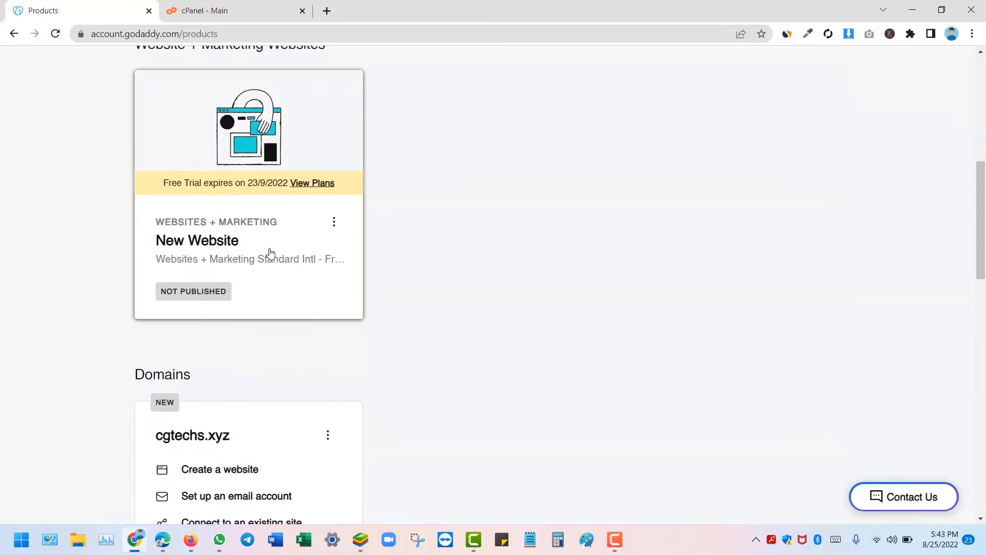
scroll(195, 176, down, 6)
scroll(195, 176, up, 2)
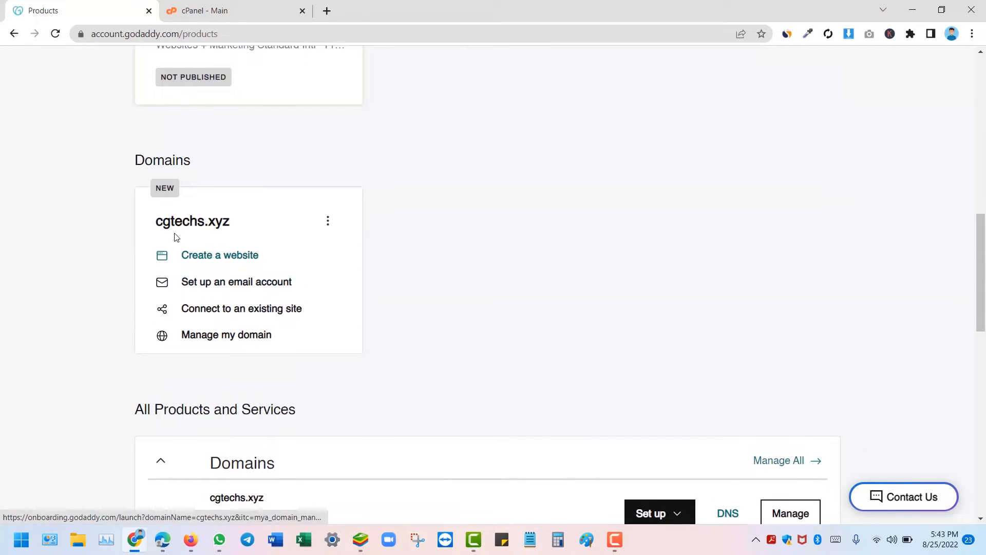
drag(156, 221, 240, 226)
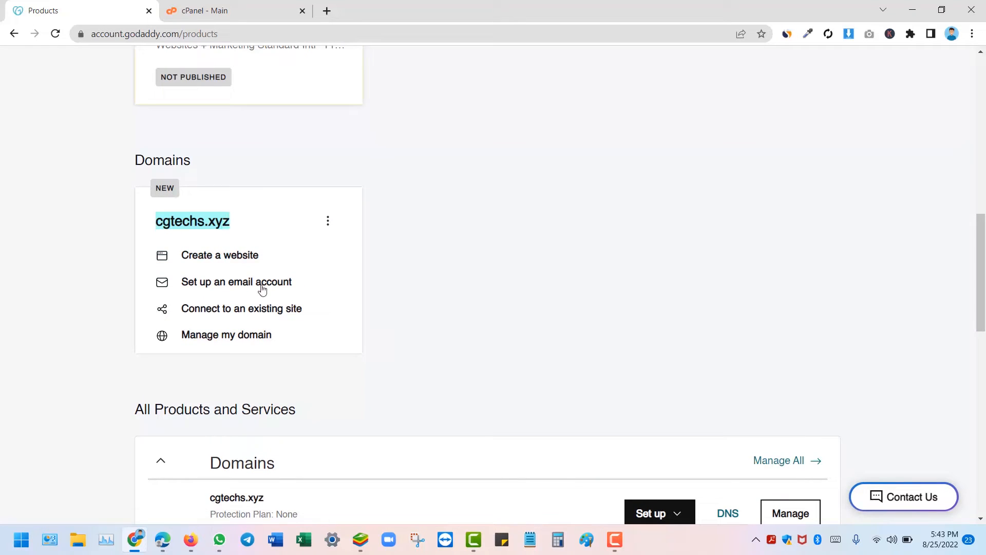
click(221, 337)
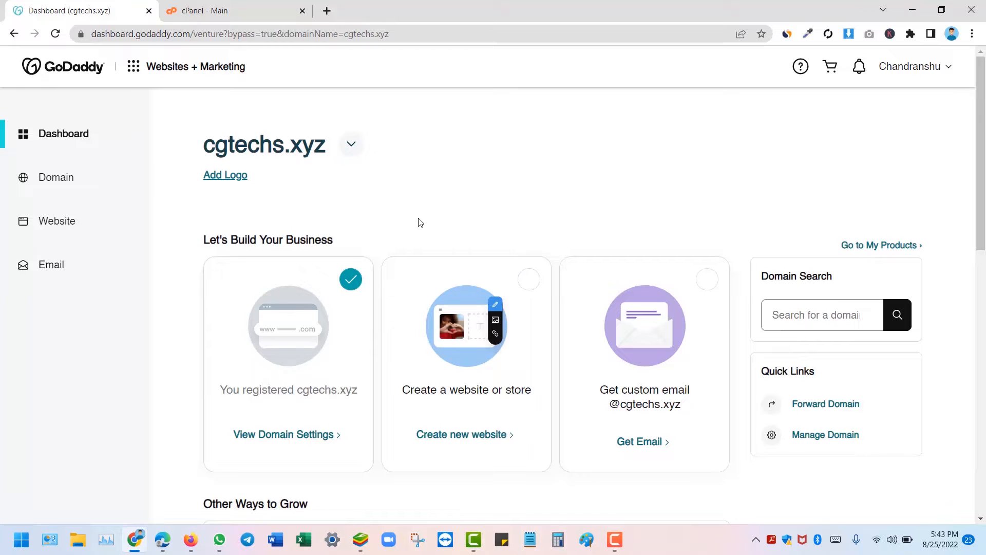
Step: Open the domain settings of cgtechs.xyz and go to its DNS management page
scroll(465, 258, down, 2)
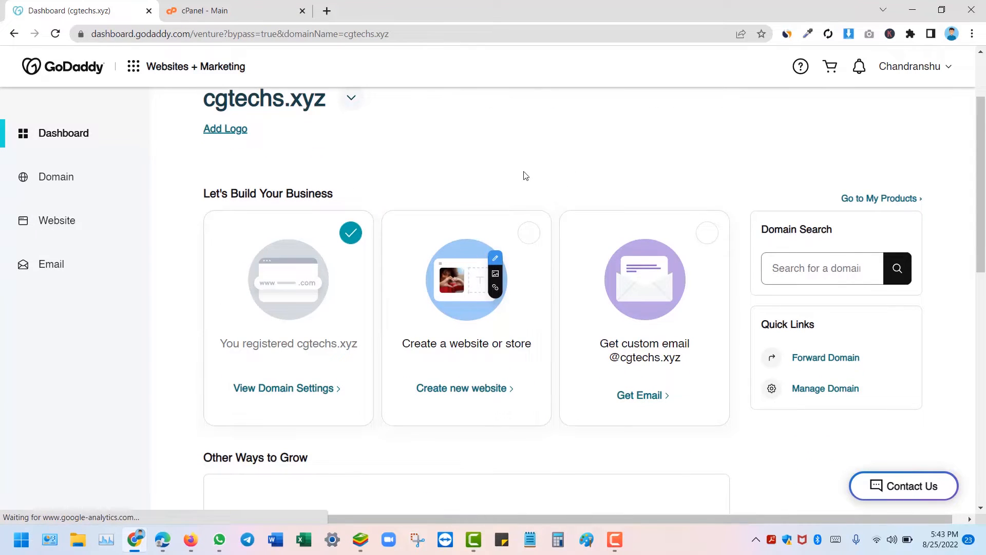
scroll(417, 220, down, 1)
scroll(418, 220, down, 4)
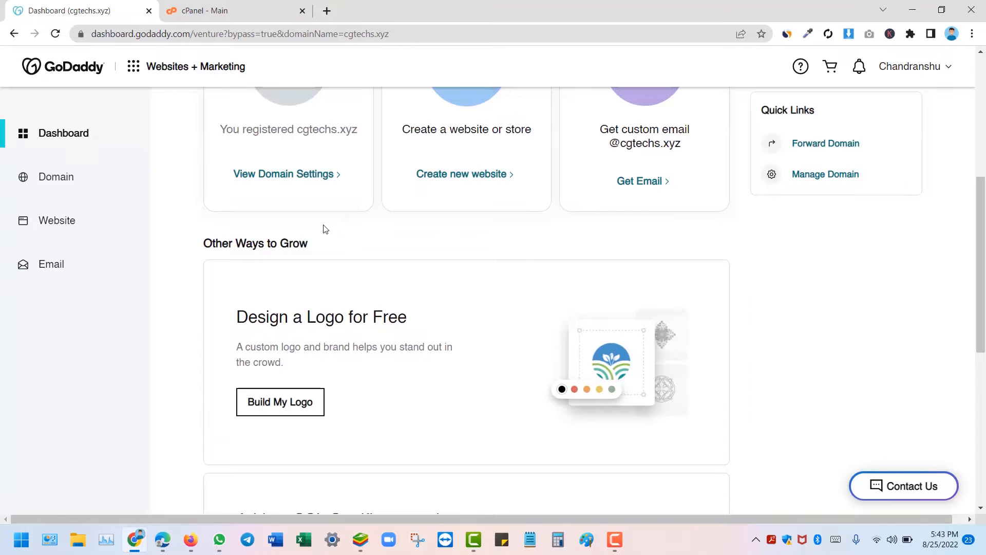
click(290, 181)
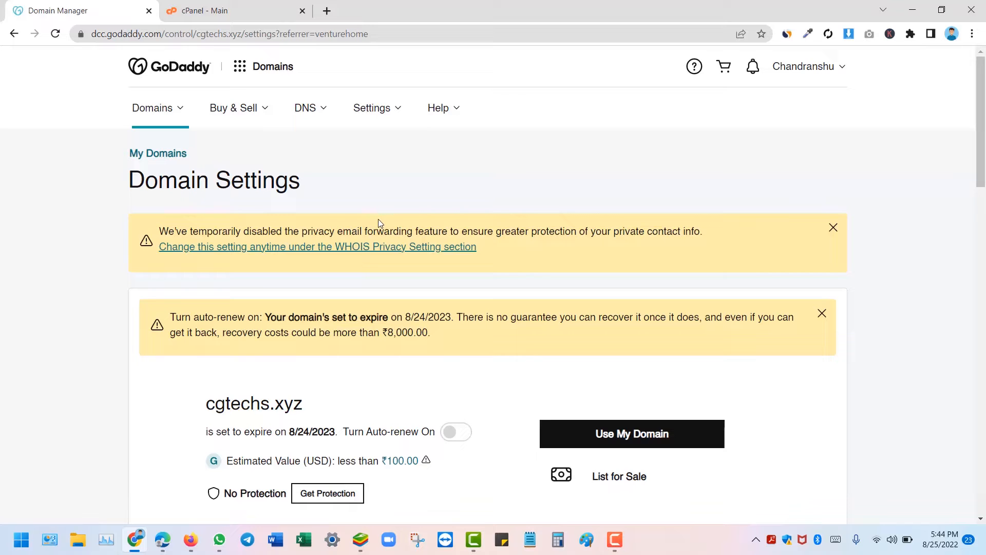
scroll(406, 201, down, 5)
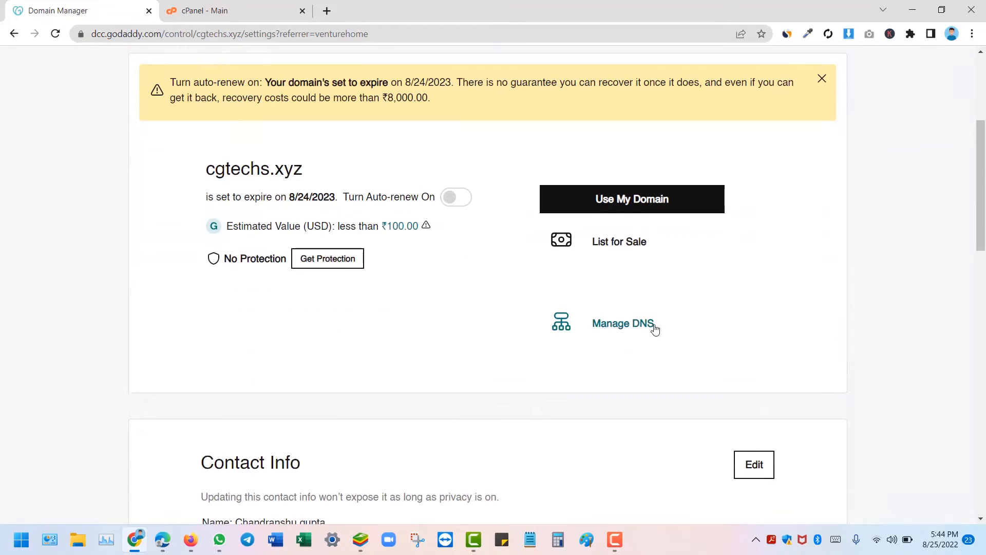
click(613, 329)
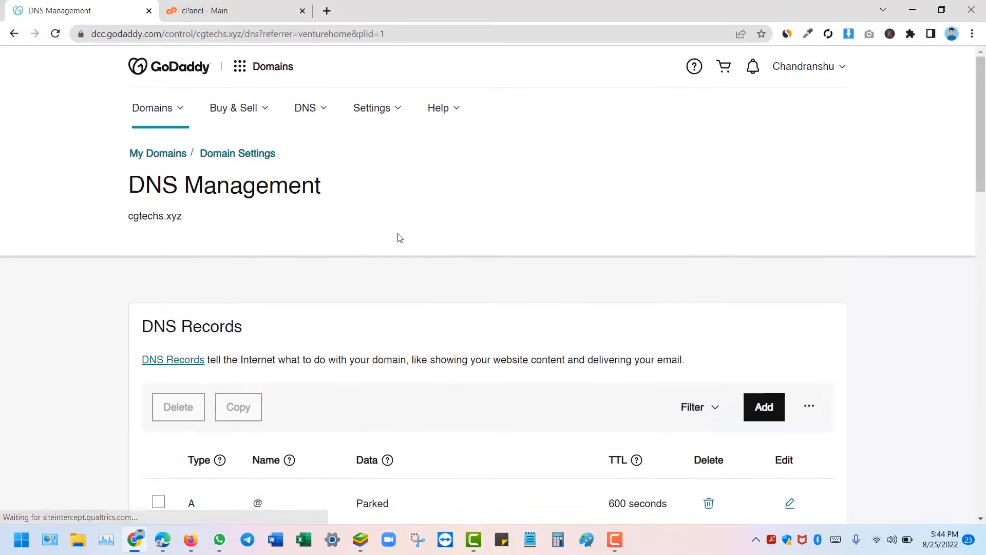
Step: Examine the DNS records and the two default nameservers assigned to cgtechs.xyz
scroll(399, 237, down, 6)
scroll(213, 242, up, 6)
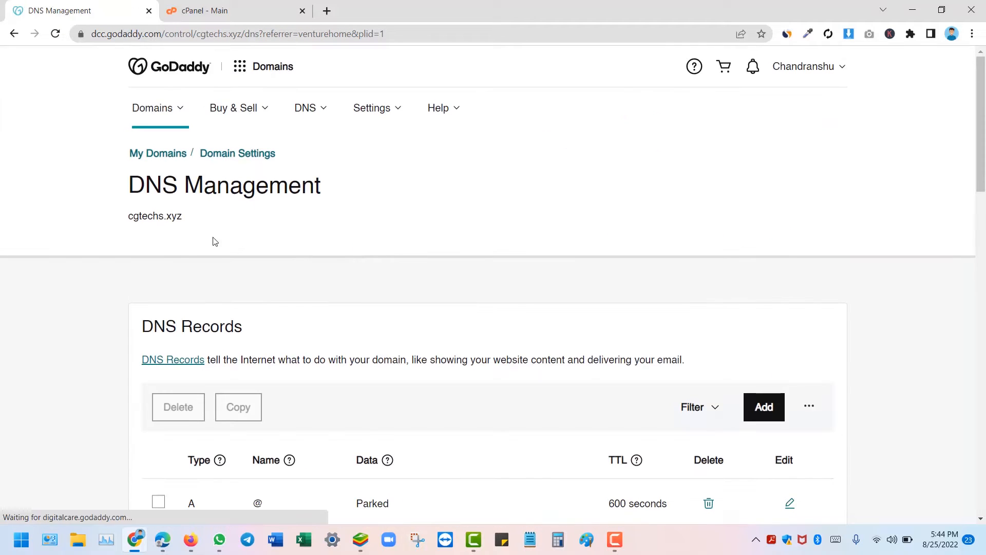
scroll(231, 304, down, 6)
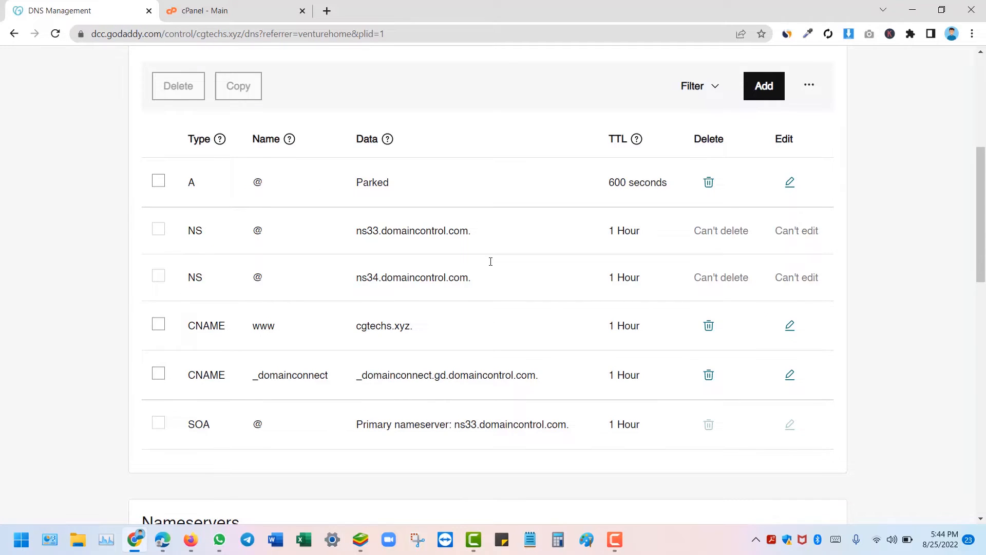
scroll(490, 261, down, 14)
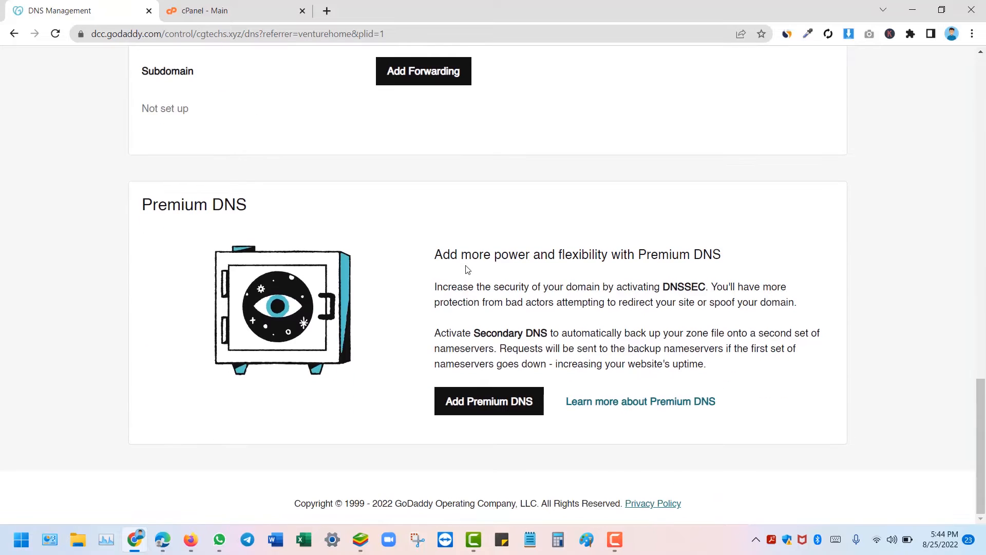
scroll(468, 266, up, 10)
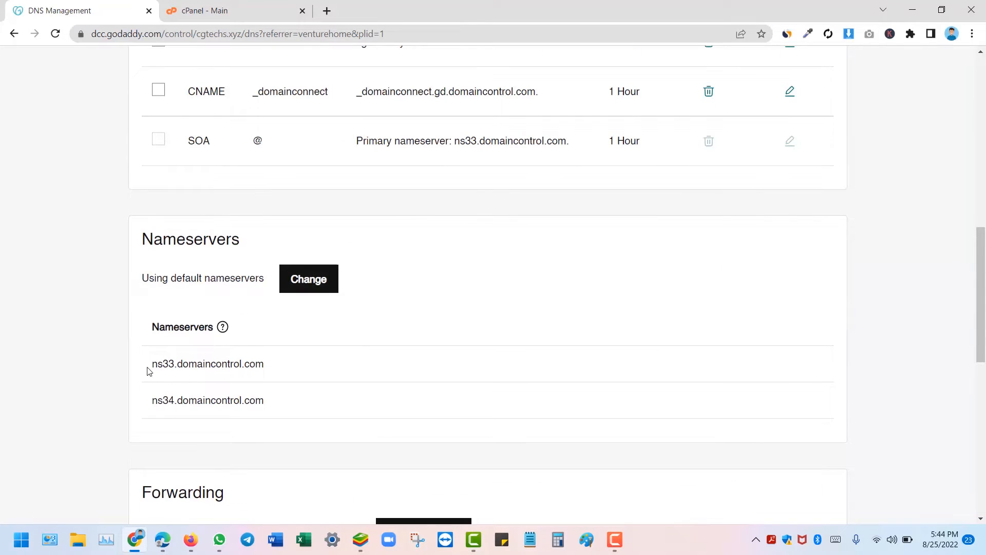
drag(148, 371, 277, 361)
click(189, 398)
triple_click(189, 398)
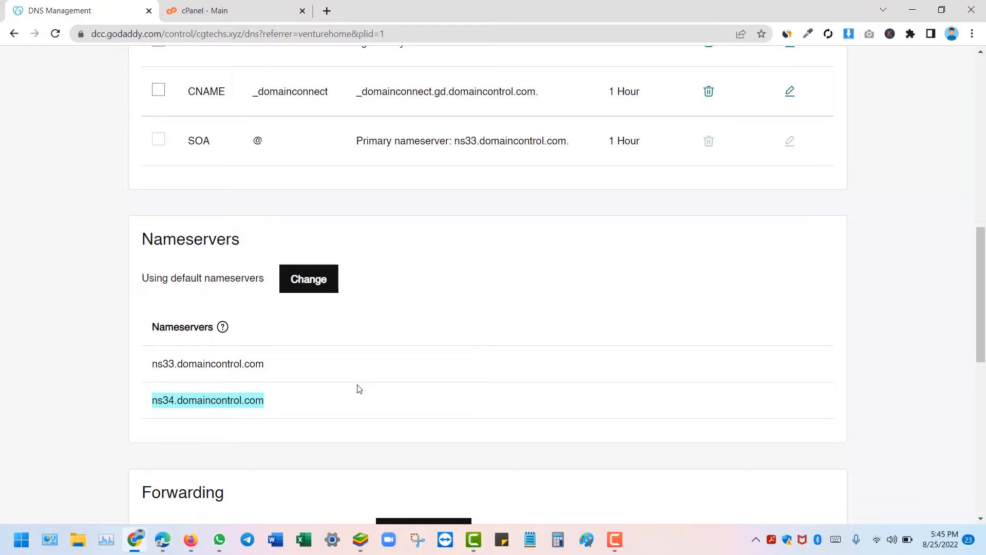
scroll(440, 334, up, 6)
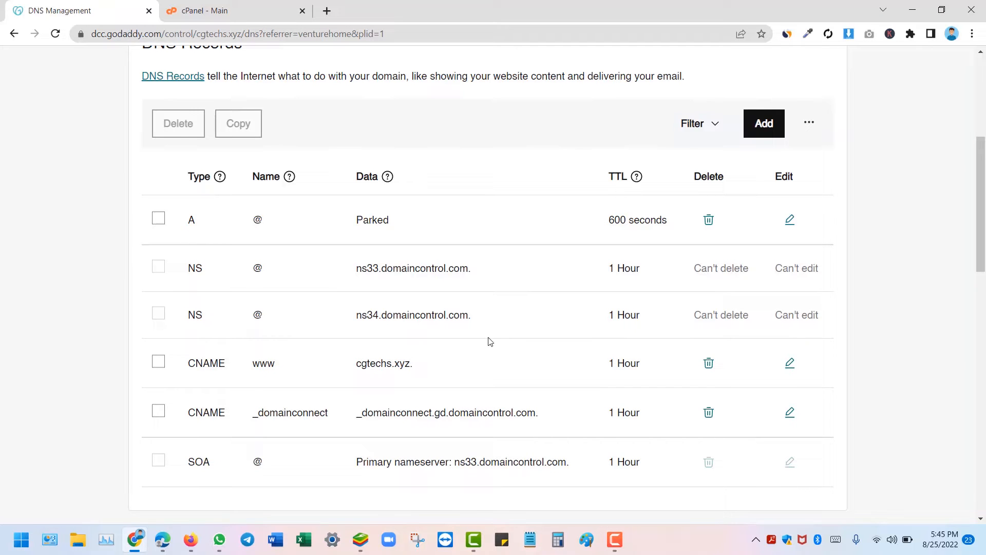
scroll(489, 341, down, 6)
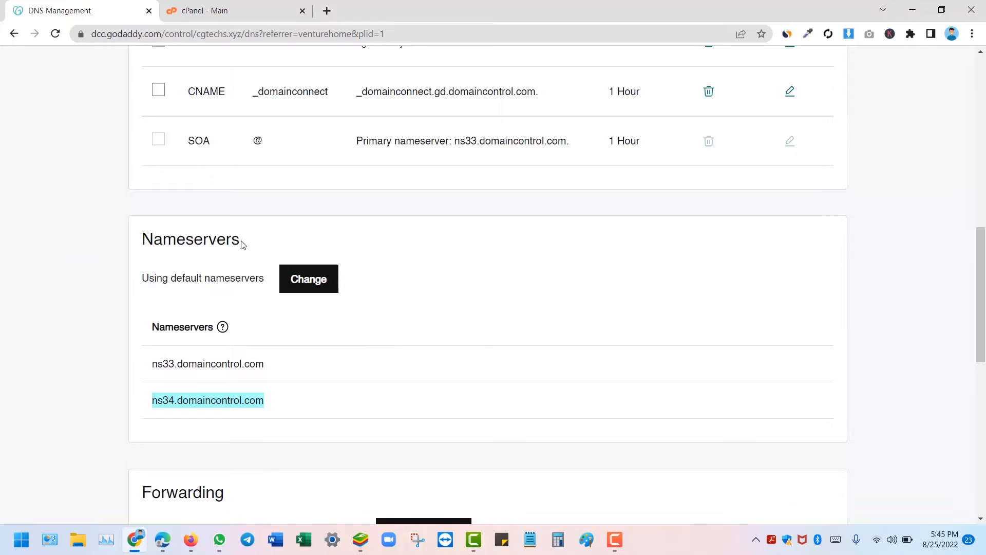
scroll(241, 243, up, 6)
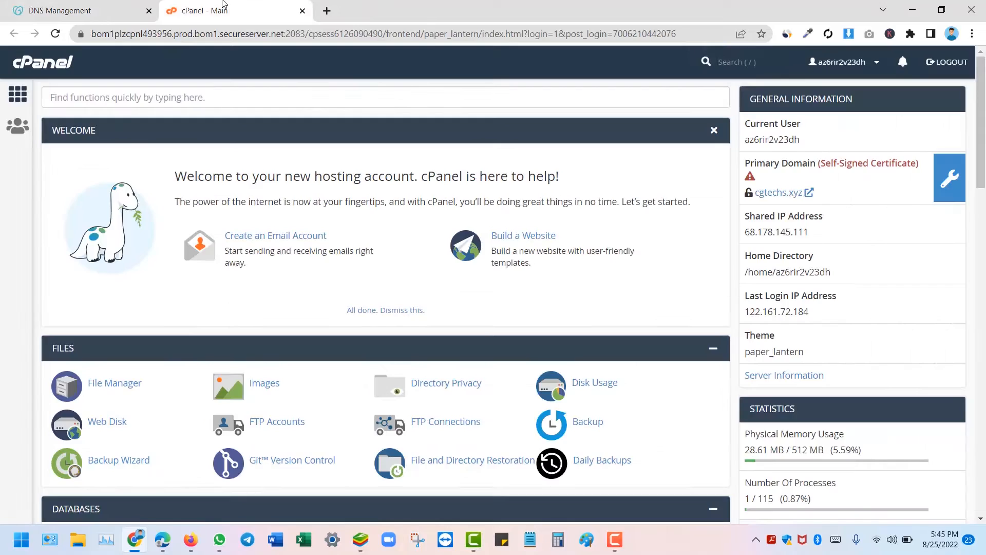
Step: Open the GoDaddy account's products page in a separate browser tab, keeping the DNS management page open
click(216, 10)
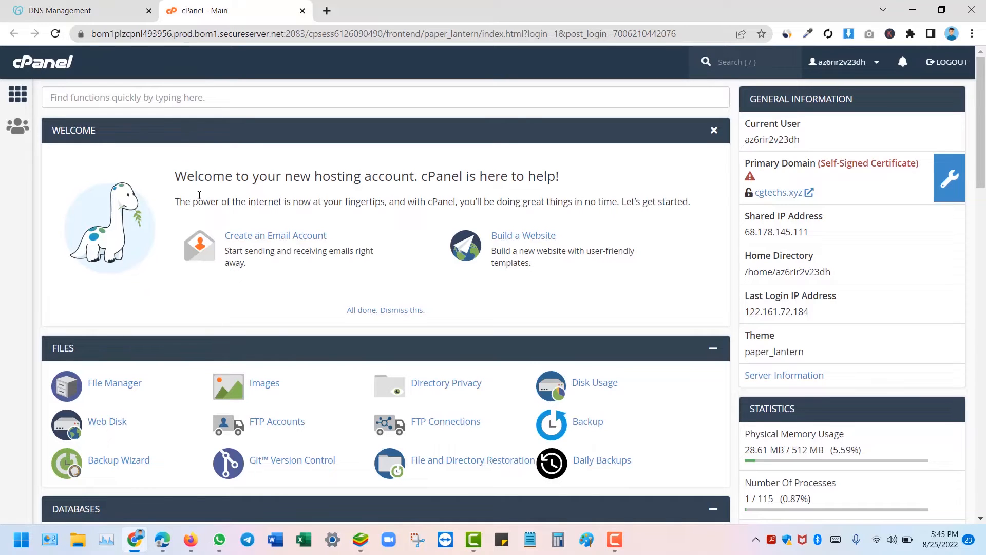
click(110, 2)
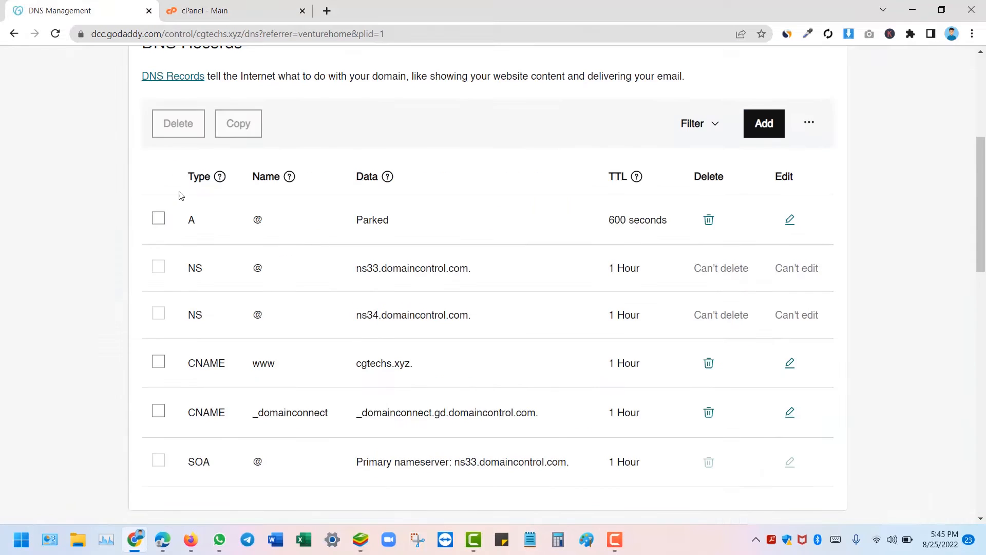
scroll(181, 195, up, 5)
right_click(175, 73)
click(226, 81)
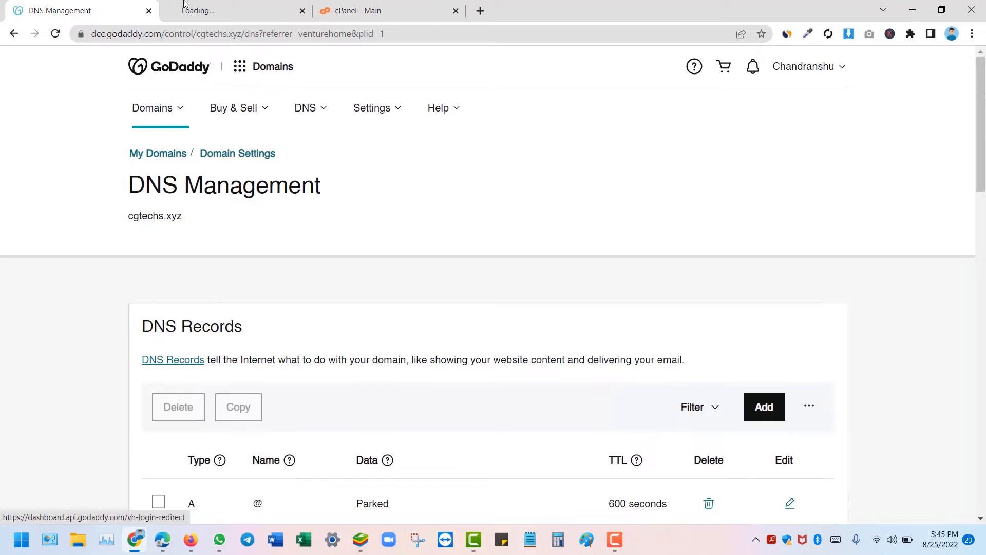
click(297, 11)
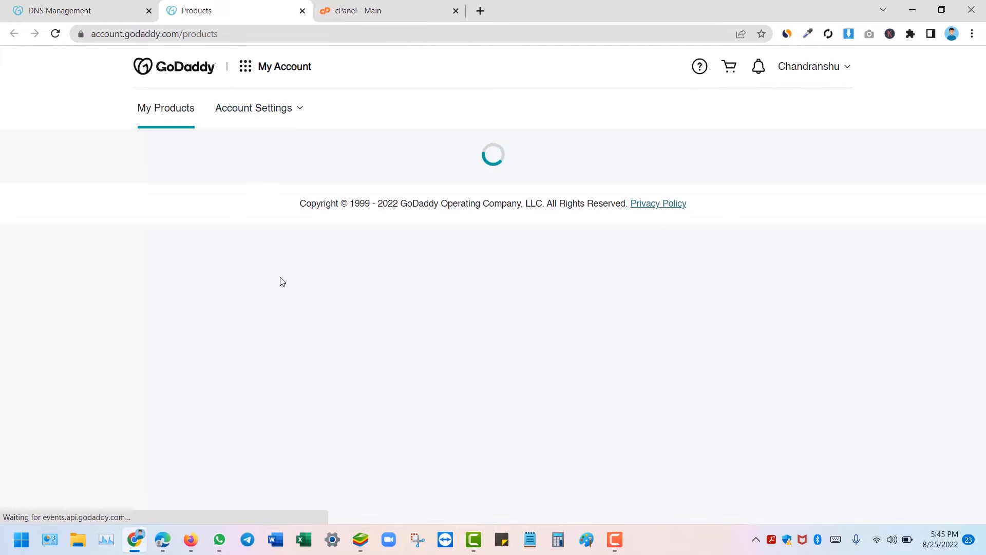
Step: Find the Starter Linux Hosting with cPanel plan for cgtechs.xyz under Web Hosting, open its management dashboard and dismiss the chat offer
scroll(312, 240, down, 10)
scroll(313, 241, down, 10)
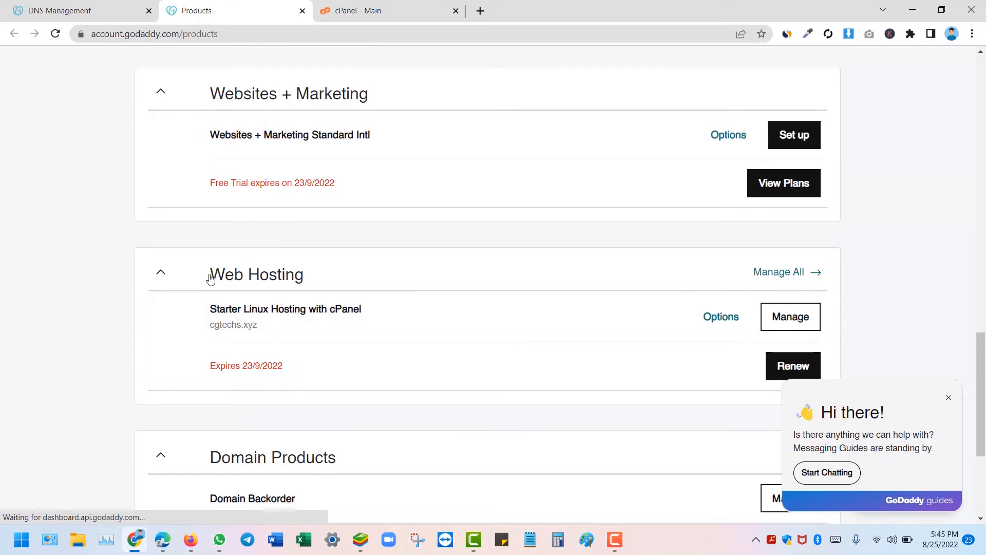
drag(210, 275, 295, 276)
click(430, 298)
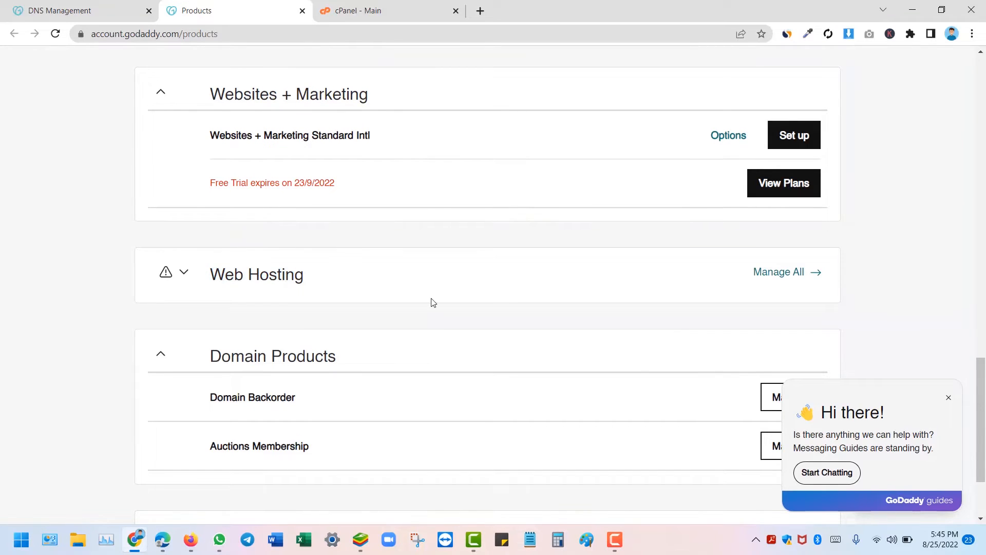
click(813, 321)
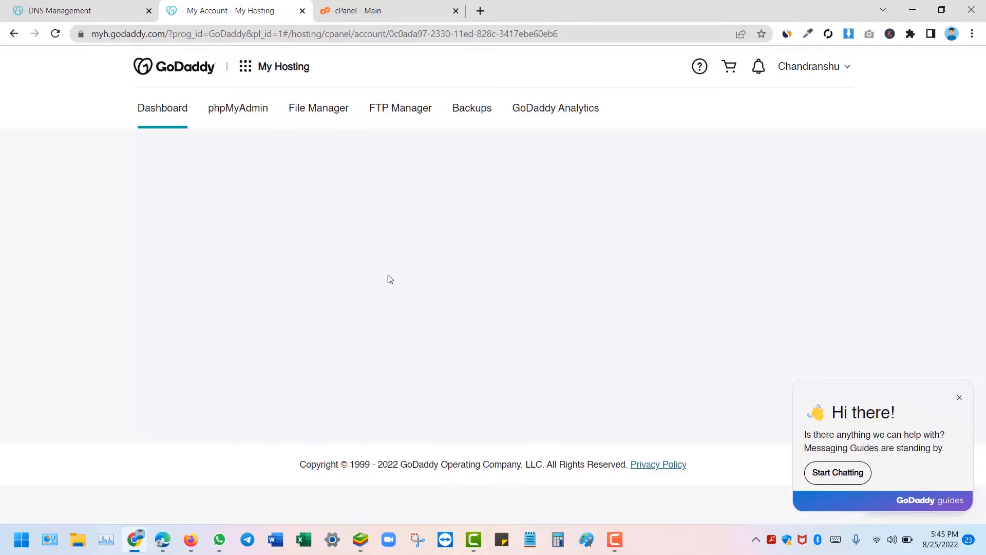
click(55, 35)
click(960, 400)
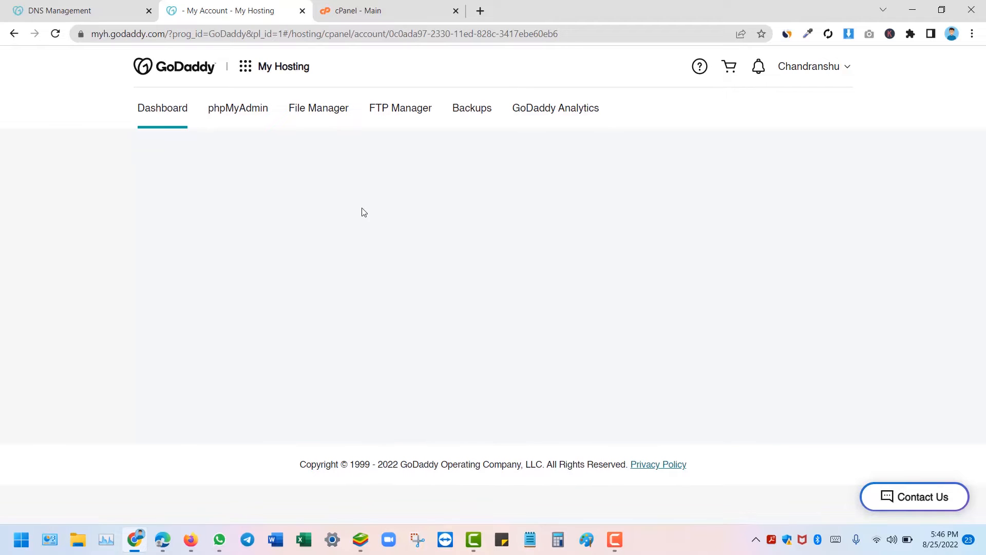
Step: Look over the cgtechs.xyz hosting dashboard and locate its cPanel administration access
click(363, 3)
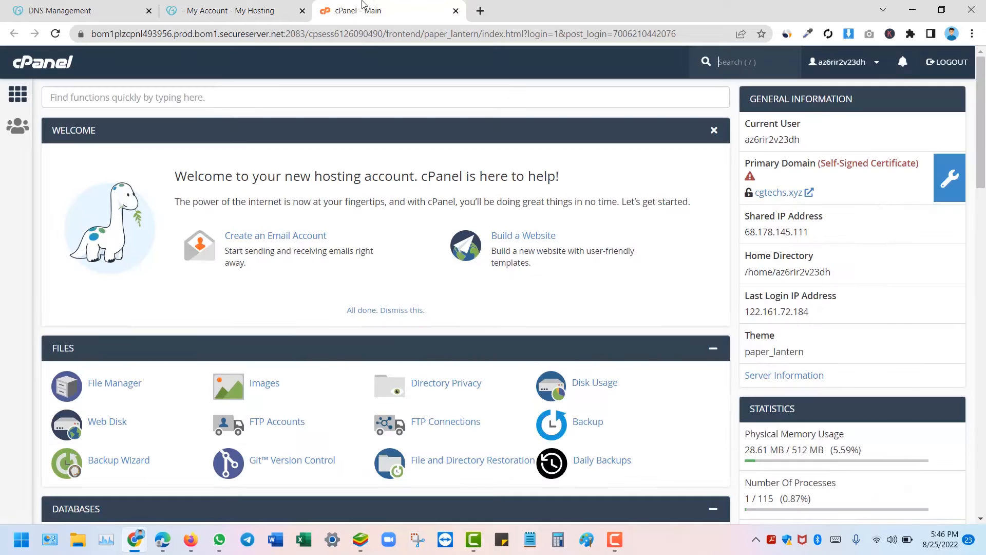
click(231, 10)
click(42, 6)
click(231, 10)
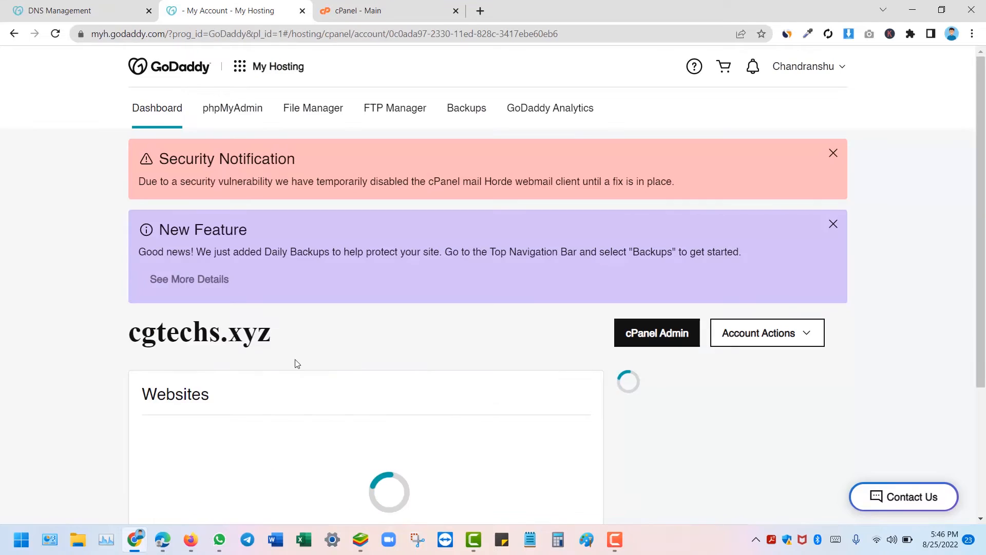
scroll(277, 298, down, 5)
scroll(568, 247, up, 3)
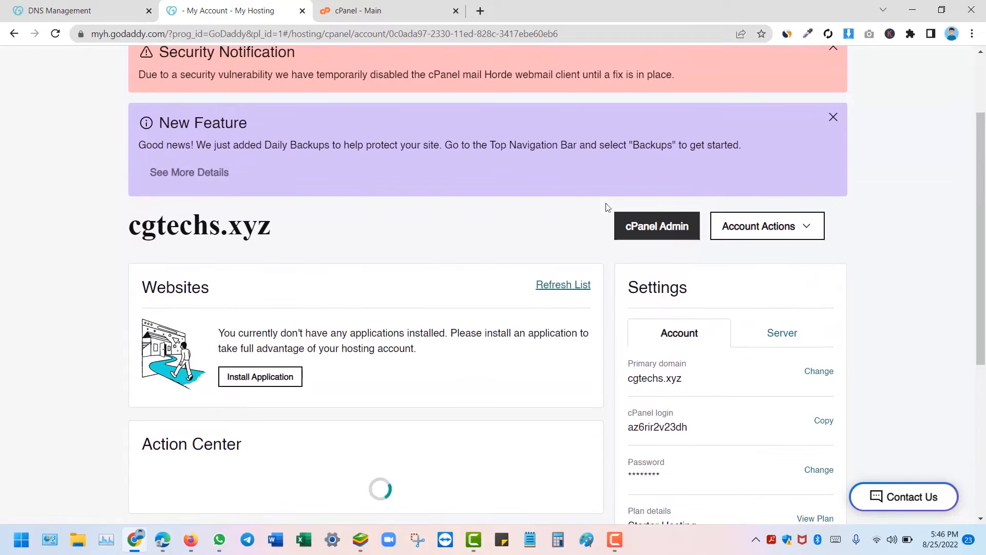
click(658, 240)
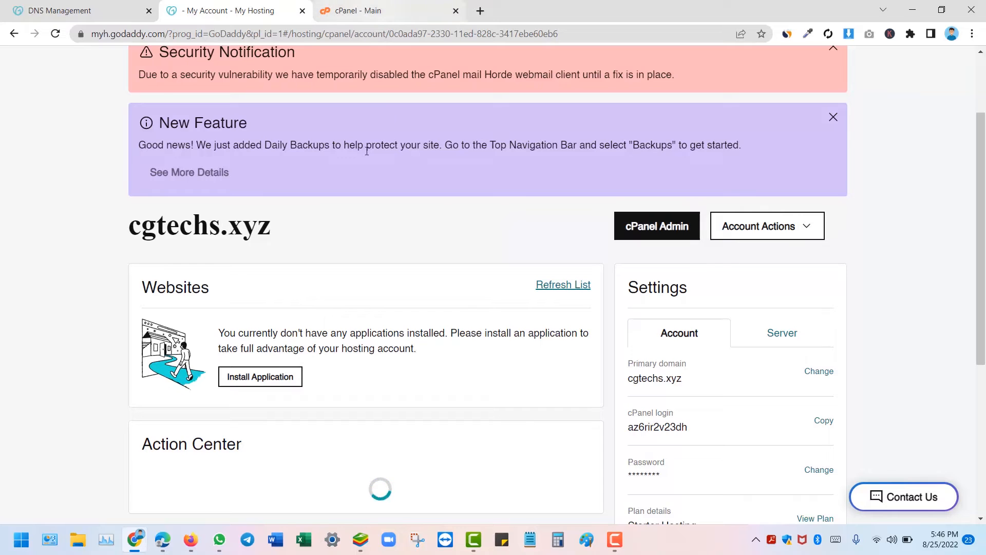
Step: Copy the shared IP address from the general information in cPanel
click(382, 5)
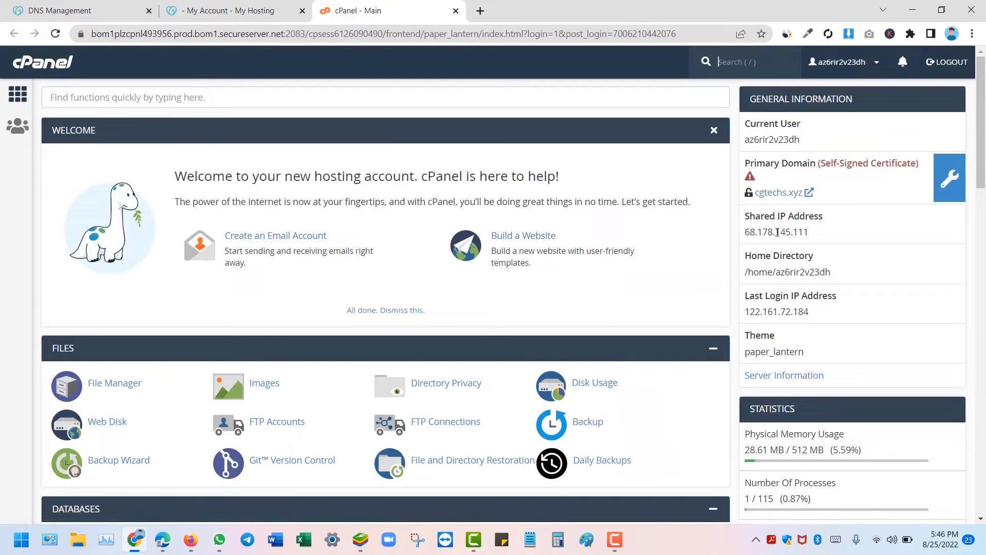
drag(819, 235, 747, 243)
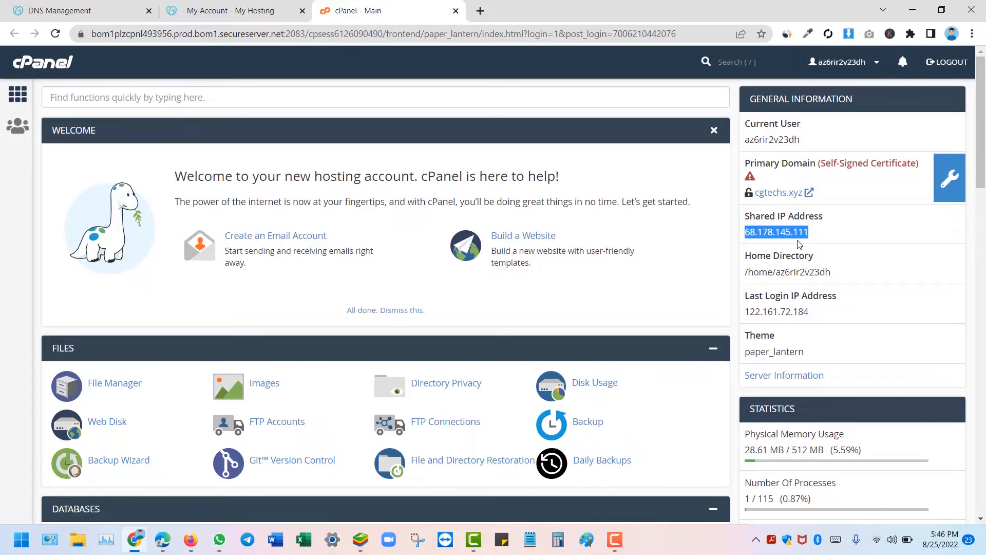
right_click(777, 232)
click(771, 251)
Step: Set the value of the @ A record for cgtechs.xyz to the copied IP address 68.178.145.111 and save the record
key(ctrl+Tab)
scroll(472, 263, down, 4)
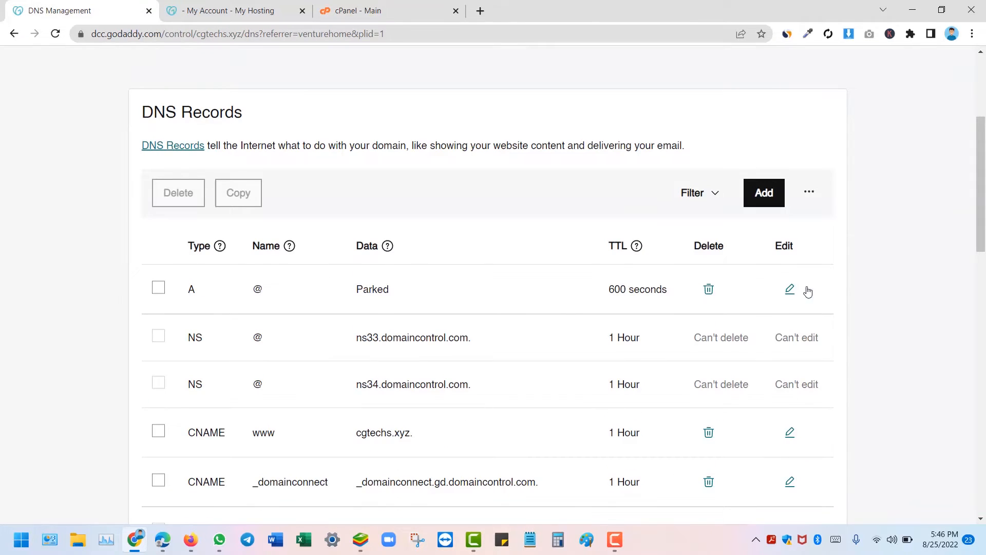
click(790, 290)
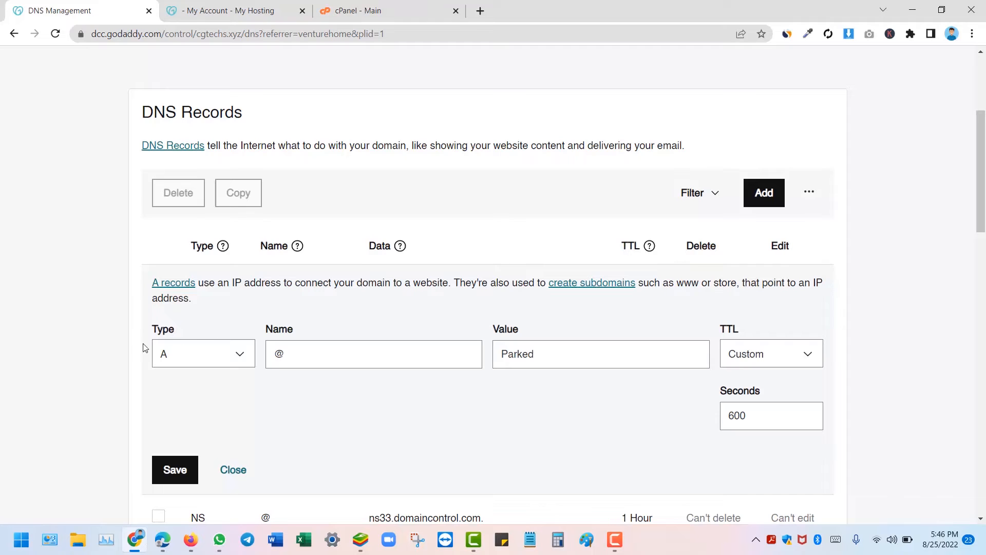
click(542, 361)
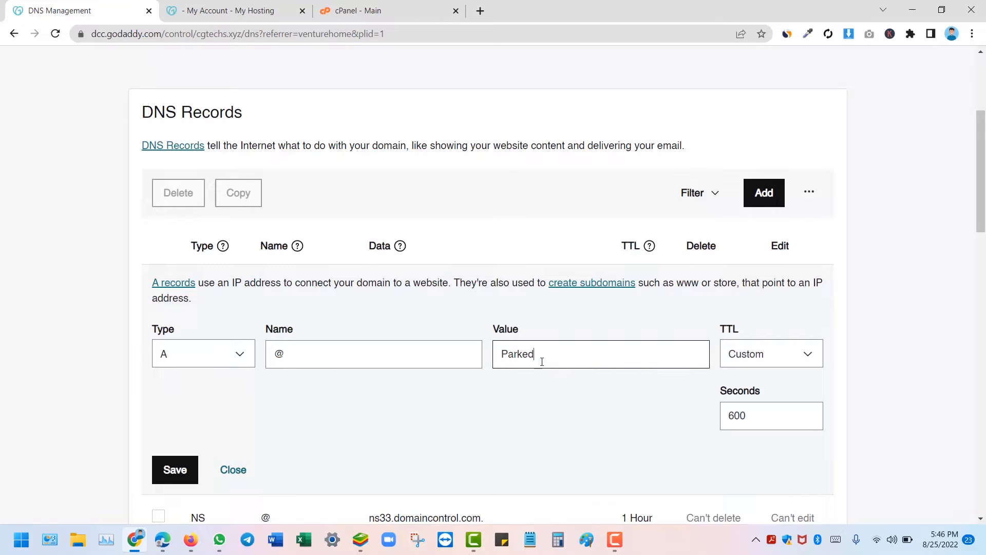
double_click(526, 355)
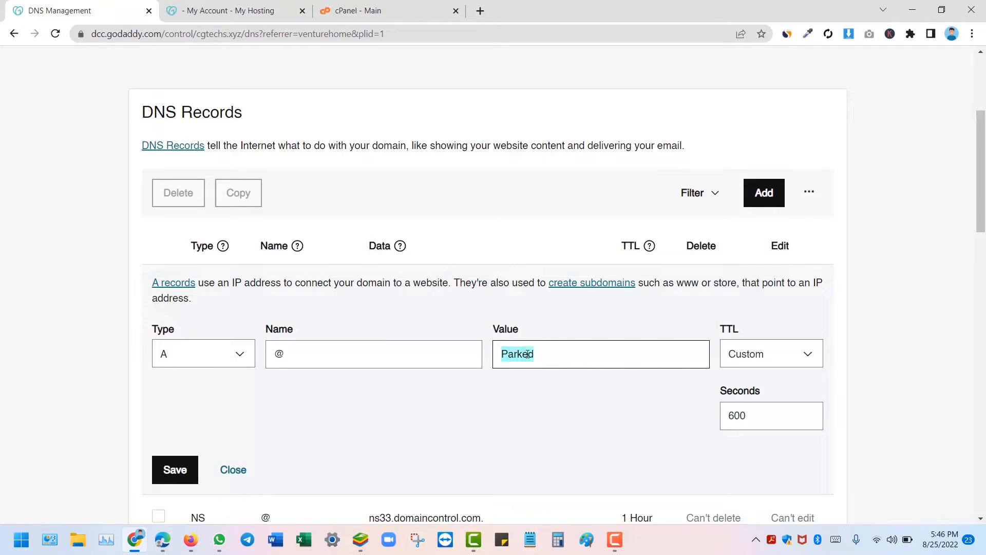
right_click(527, 354)
click(581, 199)
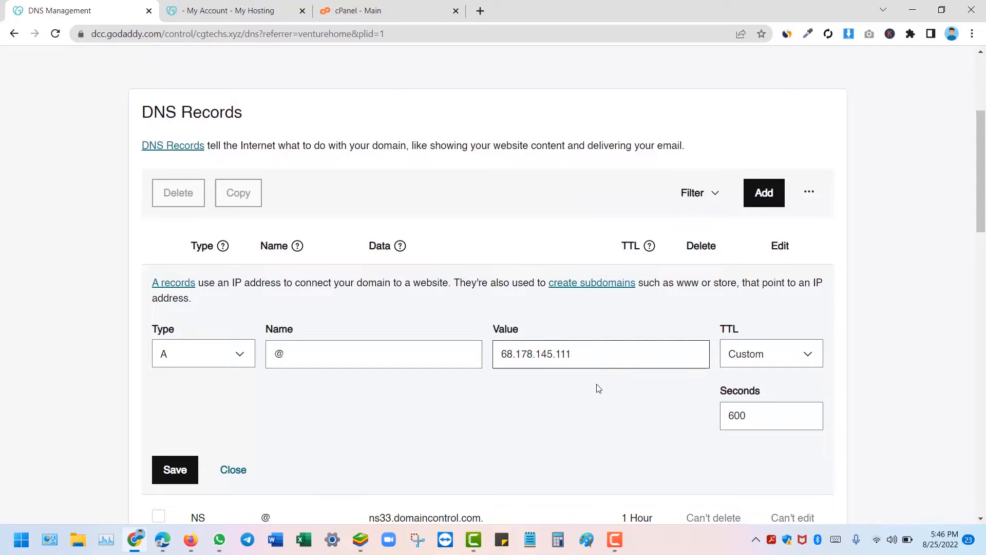
click(188, 468)
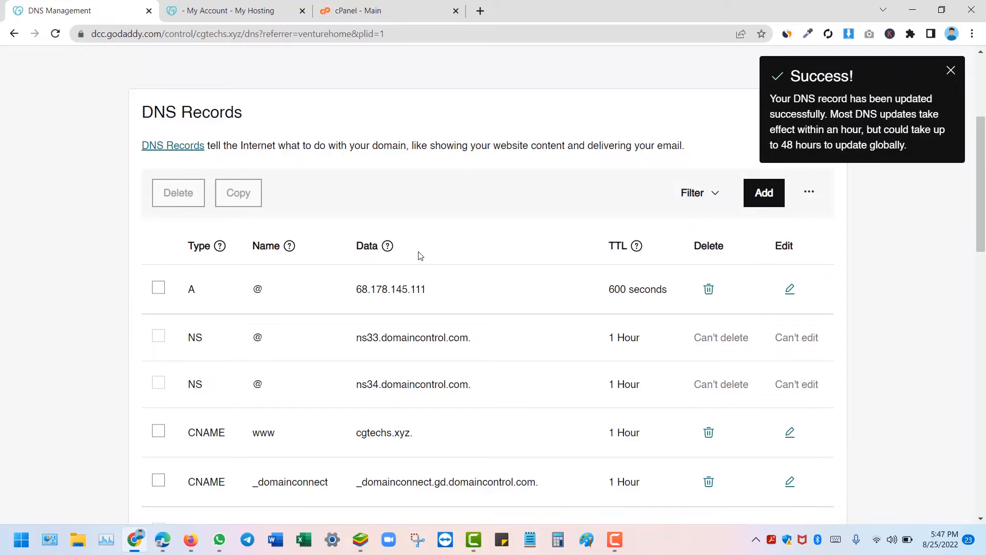
Step: Compare the shared IP address in cPanel with the A record on the domain's DNS management page
click(373, 7)
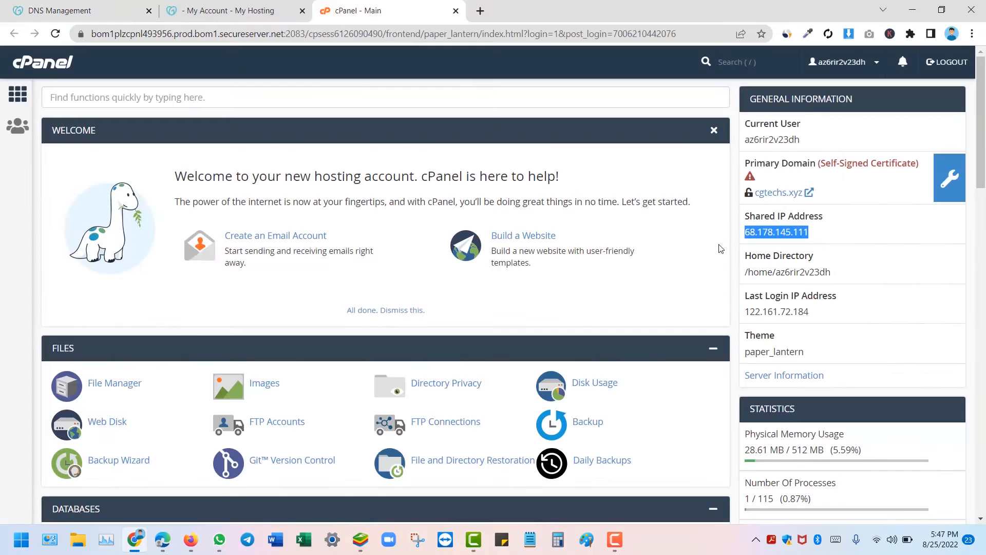
click(778, 234)
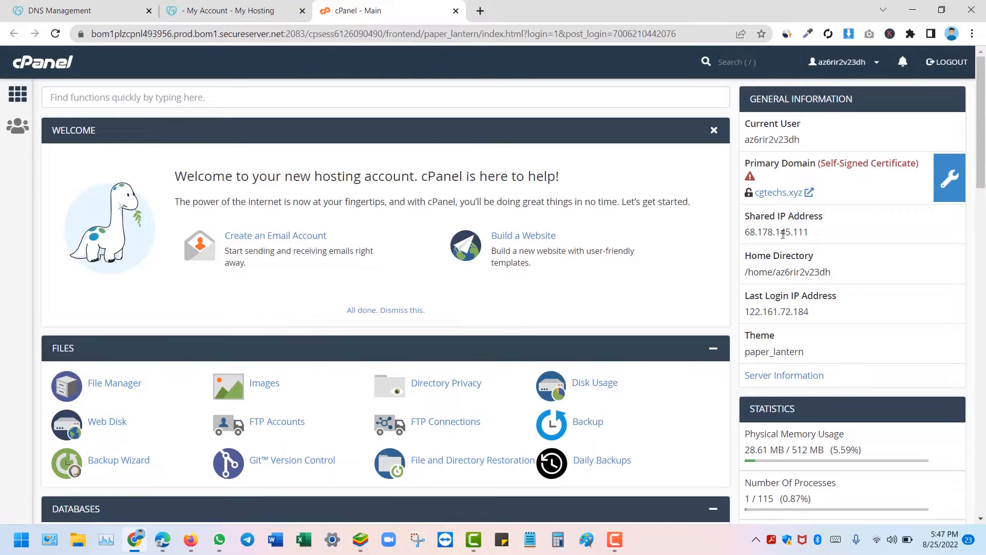
click(237, 8)
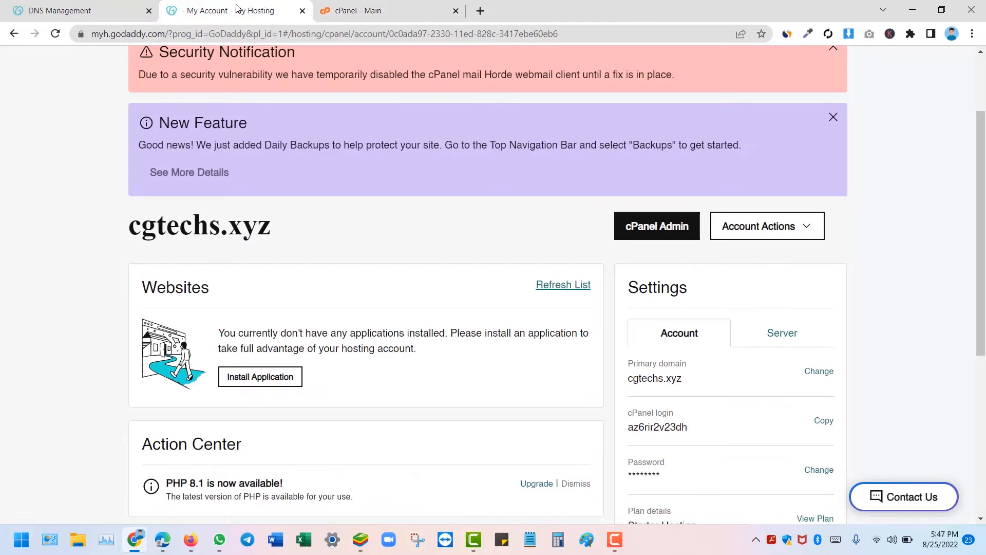
click(390, 7)
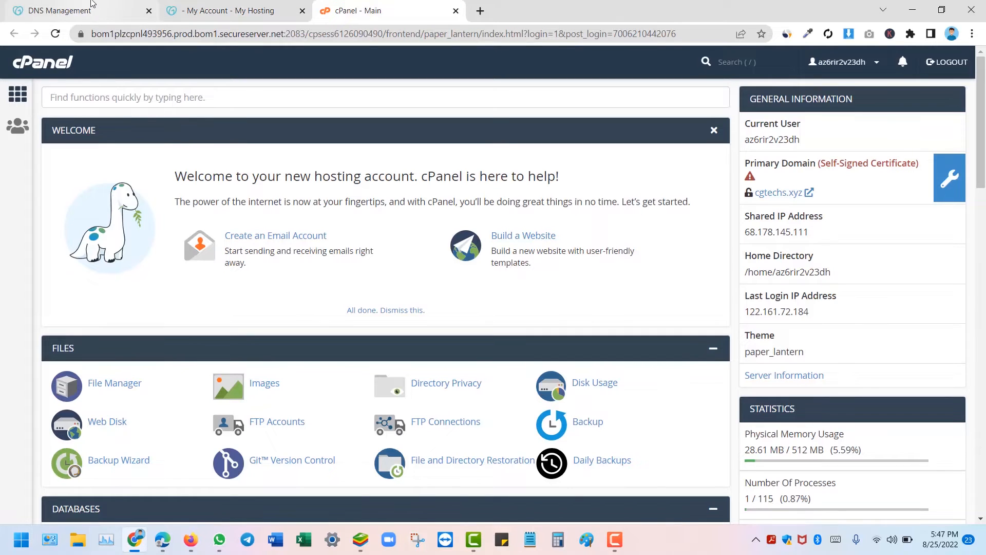
click(76, 7)
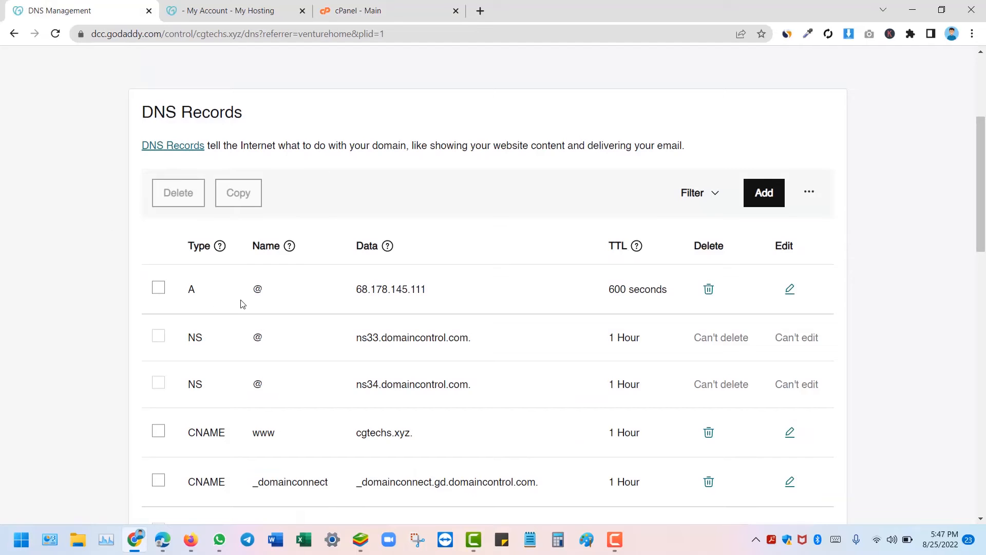
Step: Review the DNS records and nameservers of cgtechs.xyz, referring back to its hosting dashboard
scroll(430, 294, up, 3)
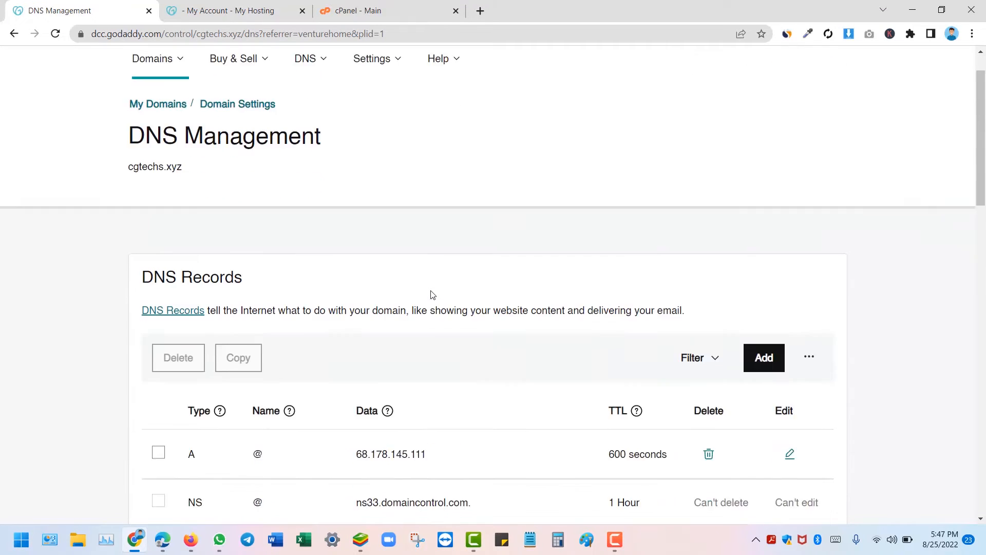
scroll(431, 295, down, 4)
scroll(432, 299, up, 5)
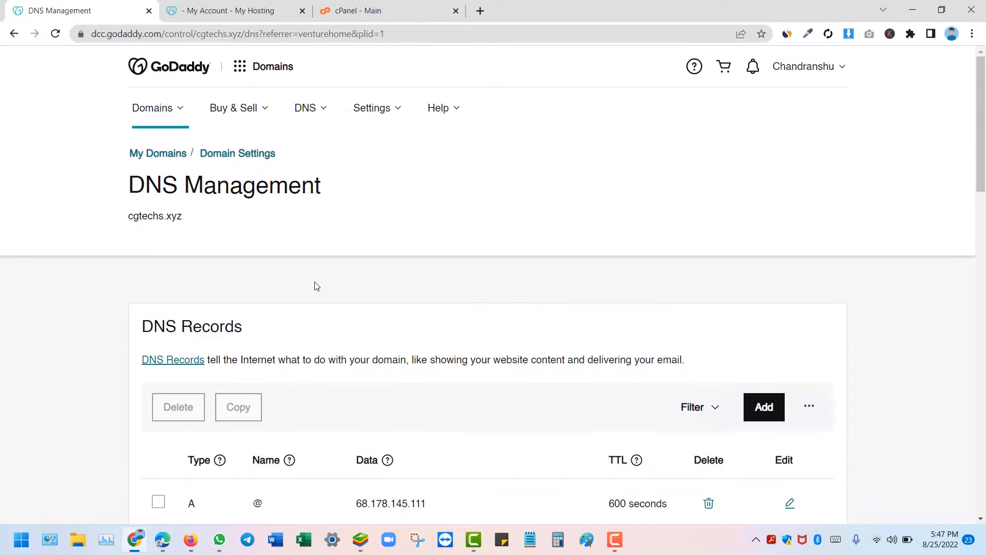
key(ctrl+shift+Tab)
key(ctrl+shift+Tab)
key(ctrl+shift+Tab)
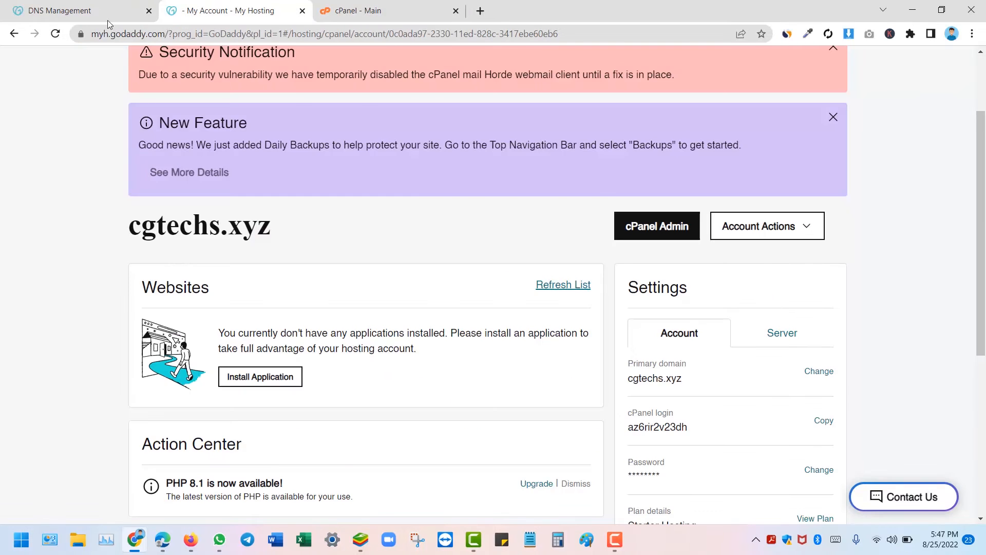
scroll(568, 370, down, 5)
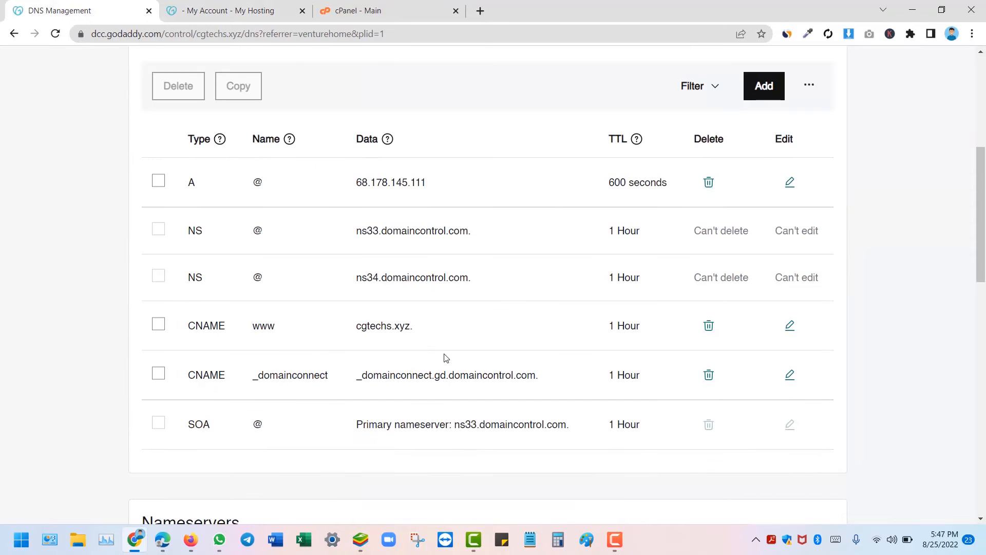
scroll(437, 354, down, 6)
scroll(428, 354, up, 10)
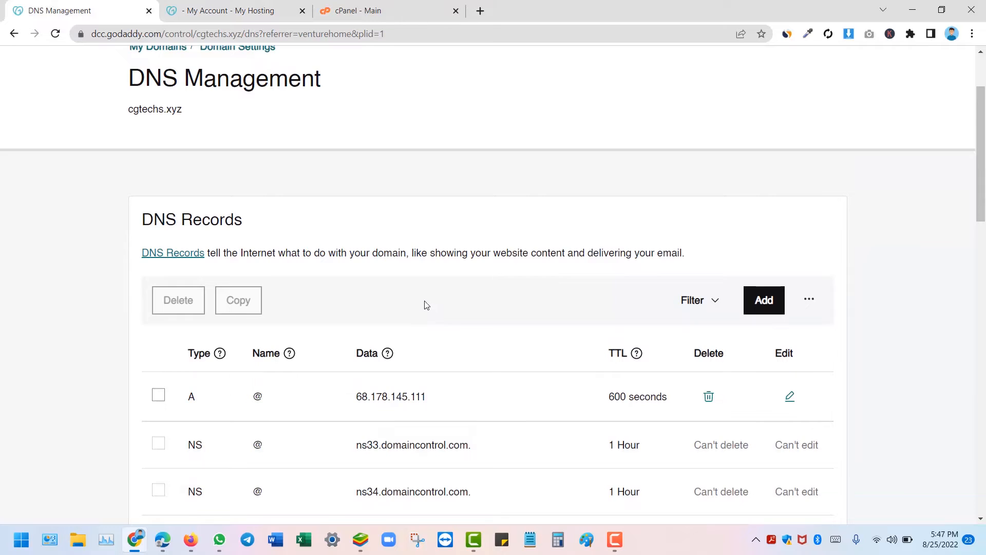
scroll(424, 305, up, 2)
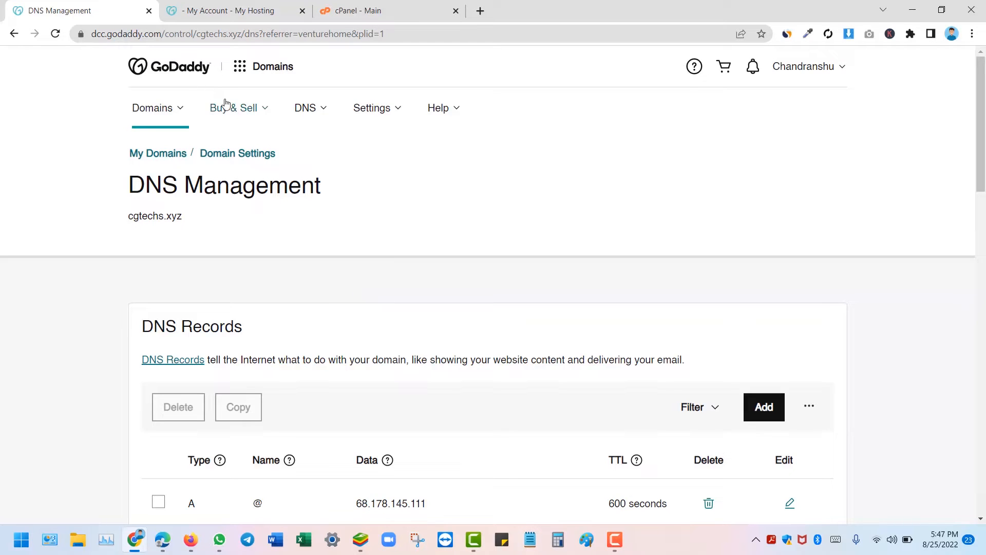
click(622, 543)
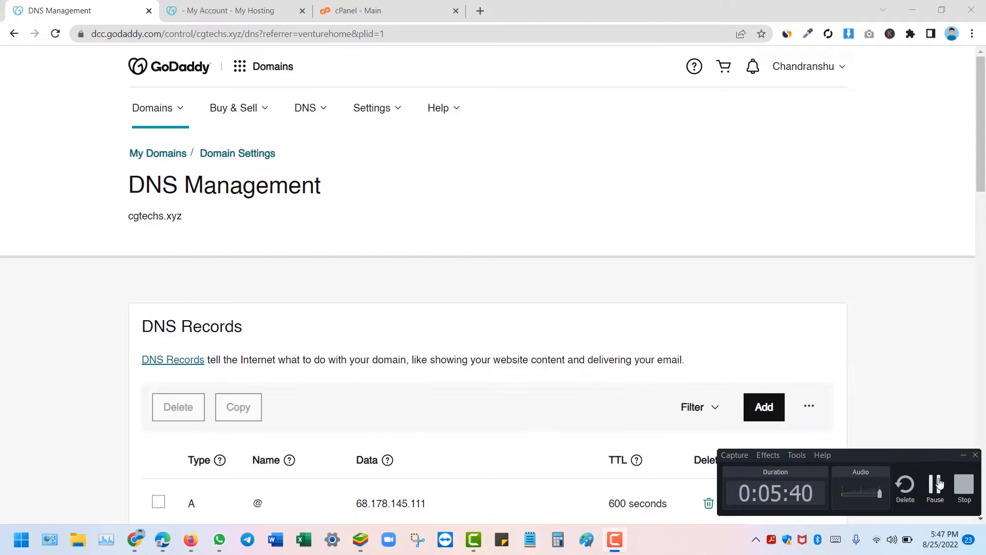
click(936, 487)
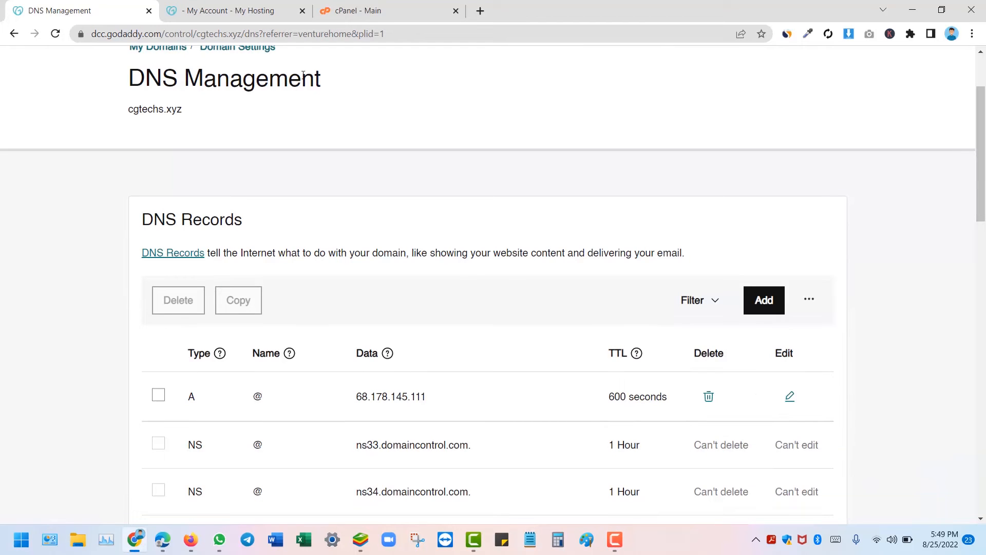
Step: Check the domain name on the hosting dashboard and return to the DNS management page
click(289, 6)
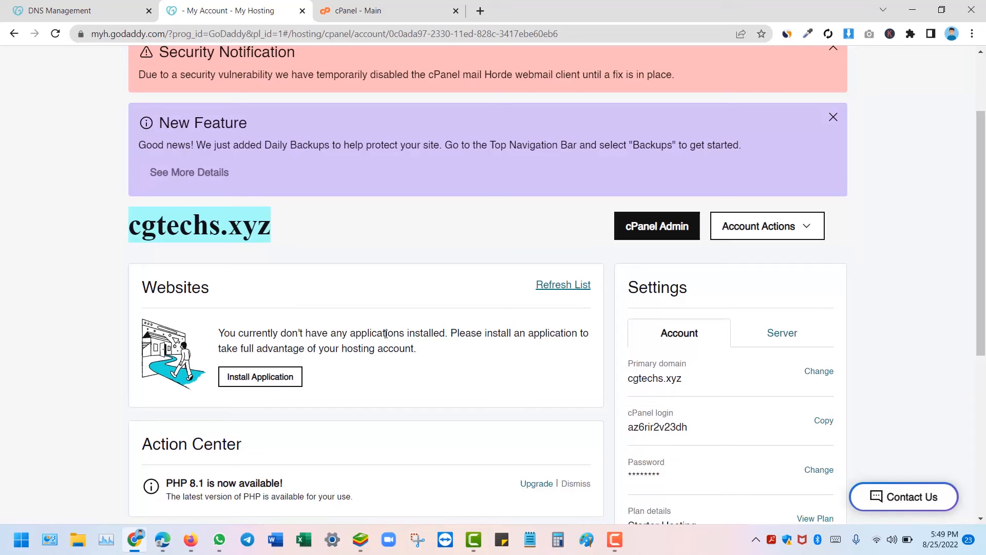
key(ctrl+shift+Tab)
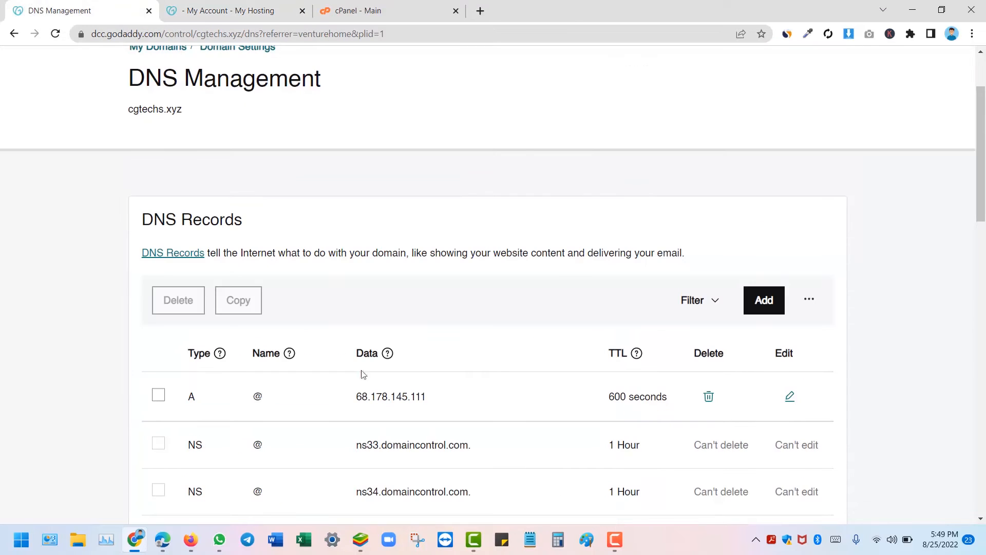
Step: Return to the cPanel home page and open the Installatron Applications Installer from the Software section
click(256, 7)
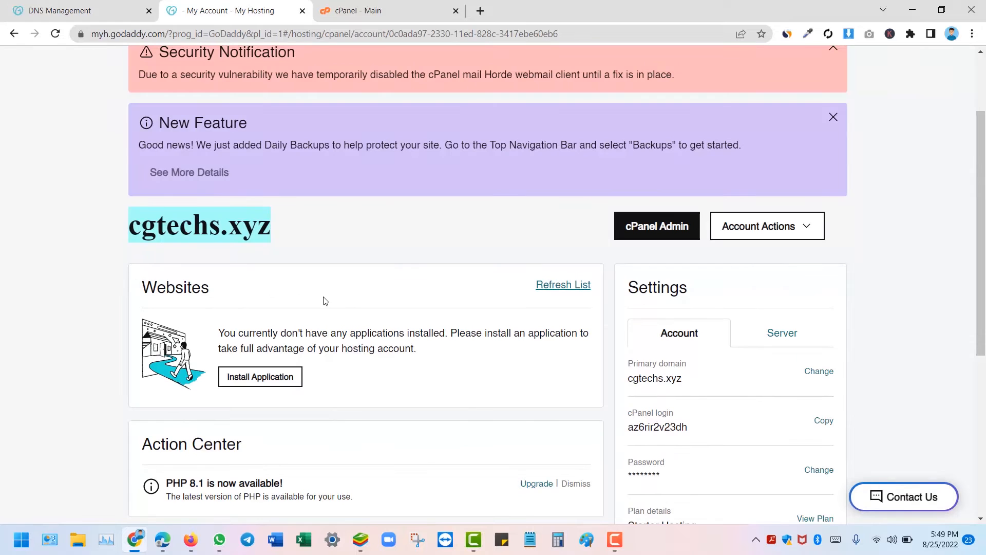
click(359, 11)
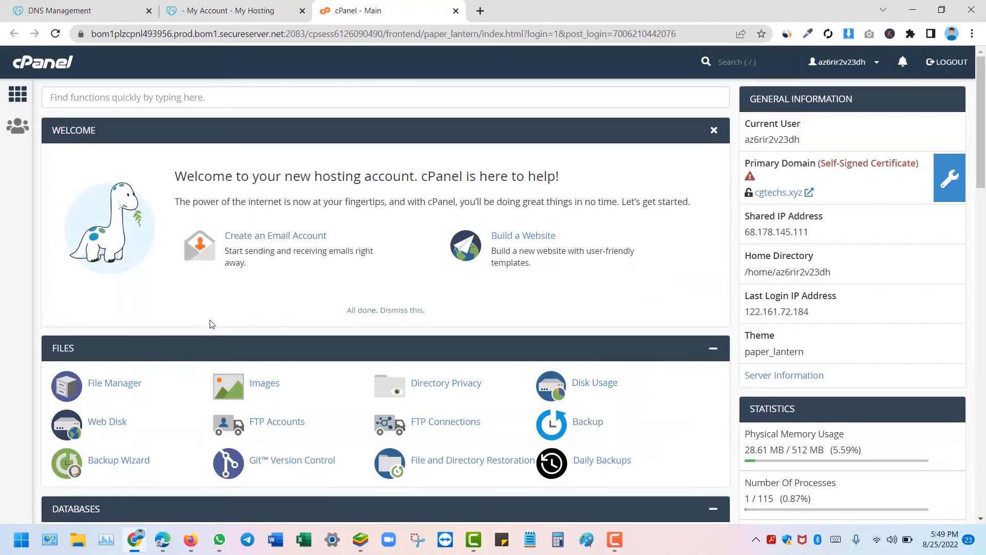
scroll(172, 264, down, 10)
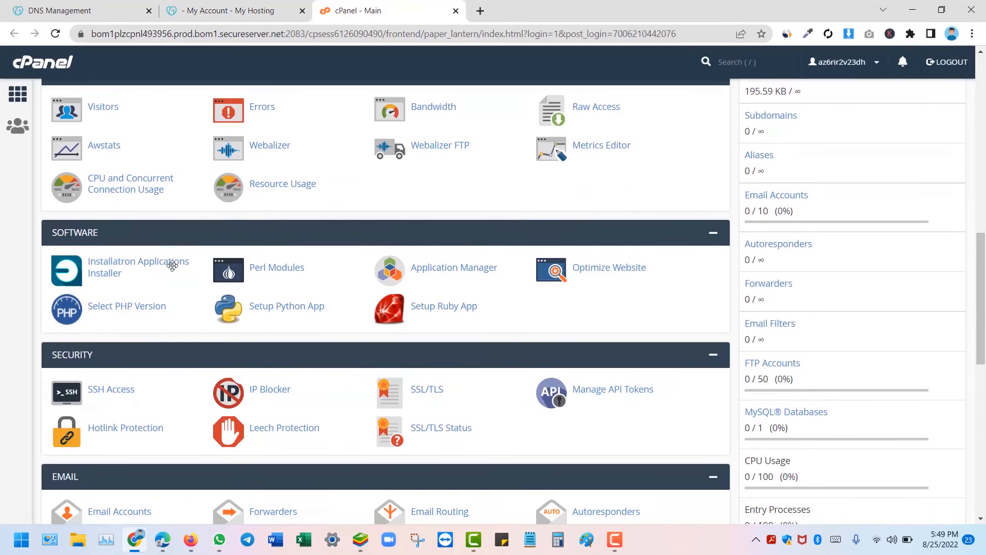
click(111, 271)
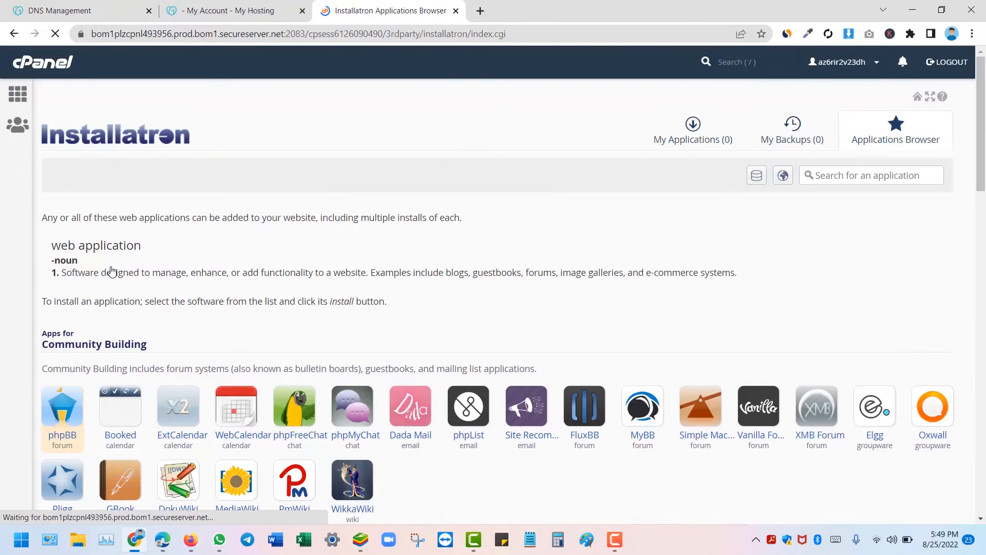
Step: Find WordPress among the Content Management applications in Installatron and open its application page
scroll(124, 272, down, 6)
scroll(123, 273, down, 8)
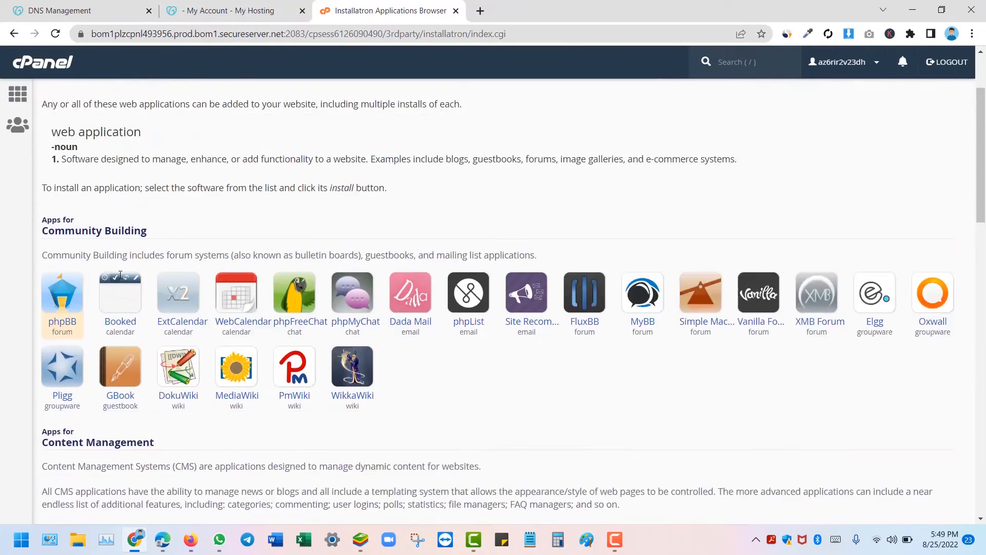
scroll(120, 273, down, 1)
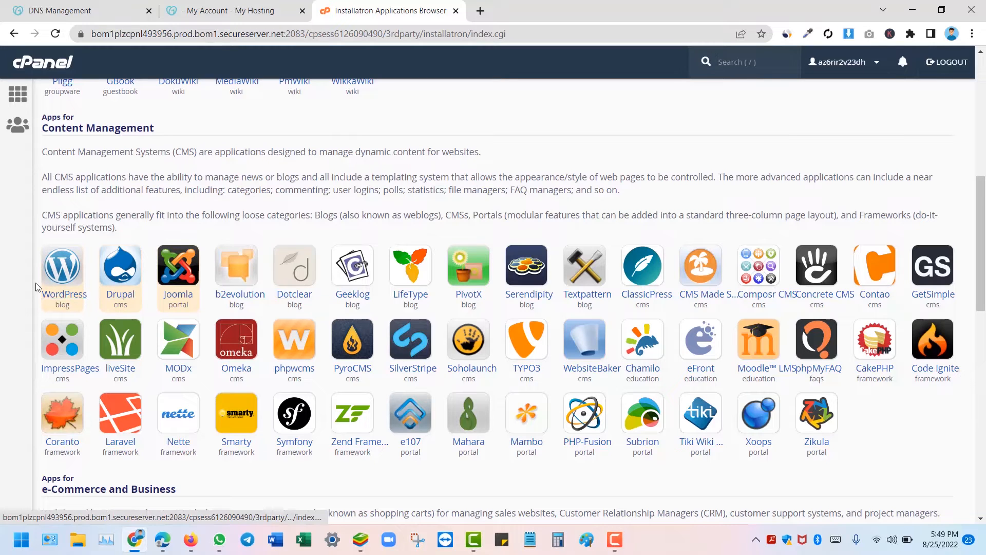
click(64, 273)
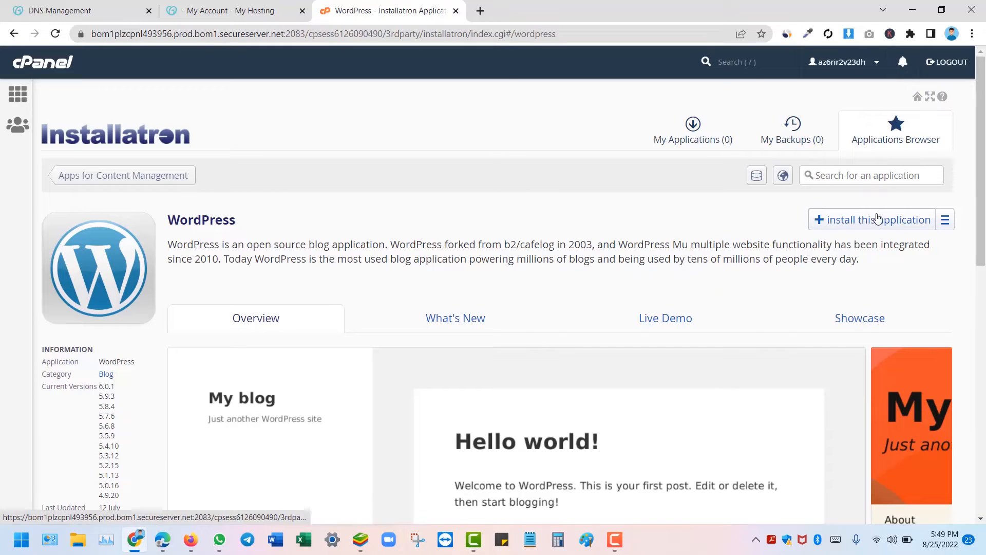
Step: Install WordPress through Installatron, keeping the default installation settings
click(859, 220)
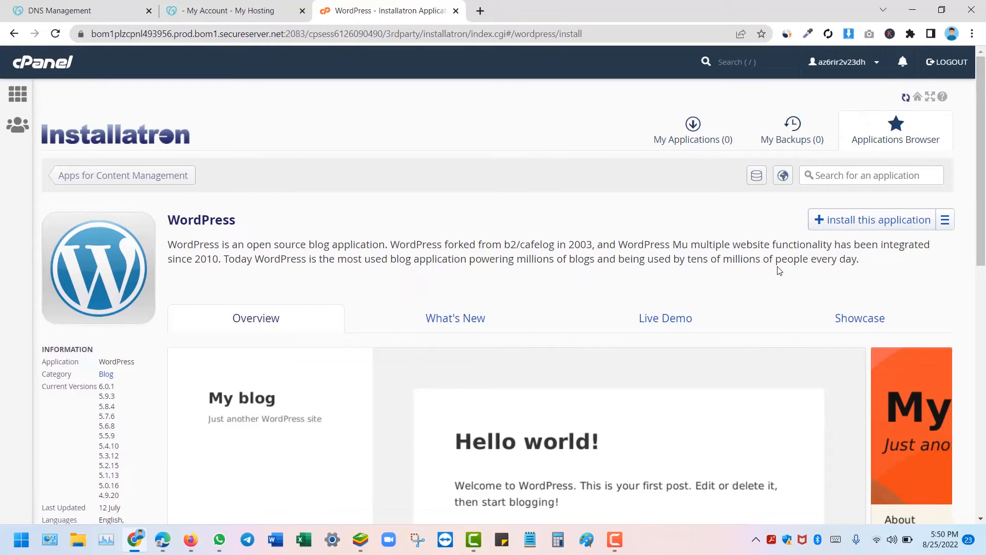
scroll(710, 268, down, 10)
scroll(710, 268, down, 11)
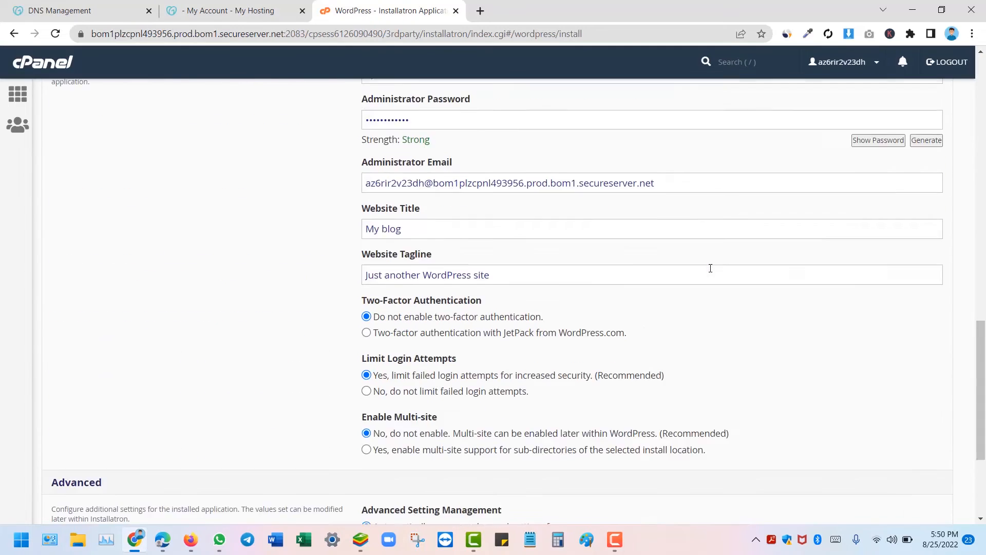
click(923, 434)
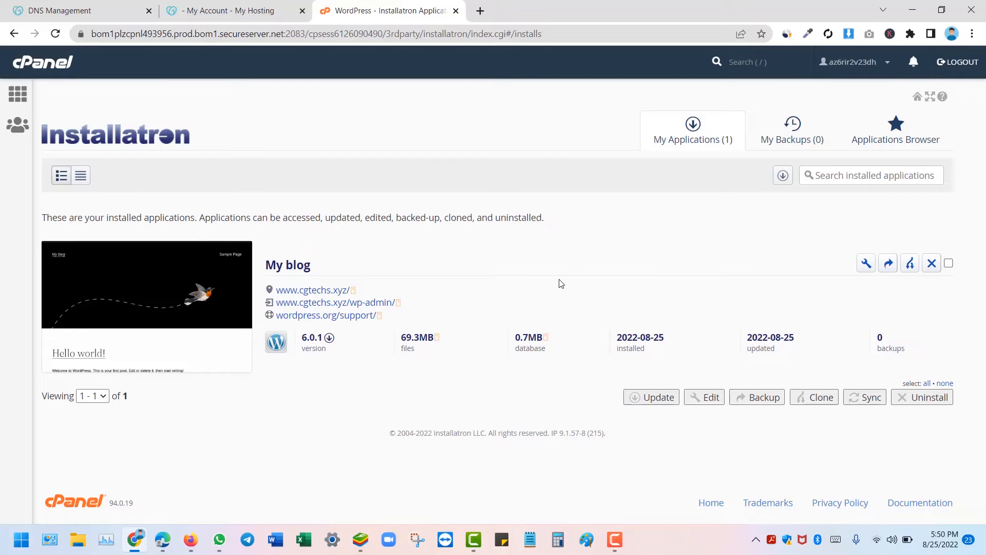
Step: Review the domain's A record on the DNS management page and the site links of the installed WordPress application
click(109, 6)
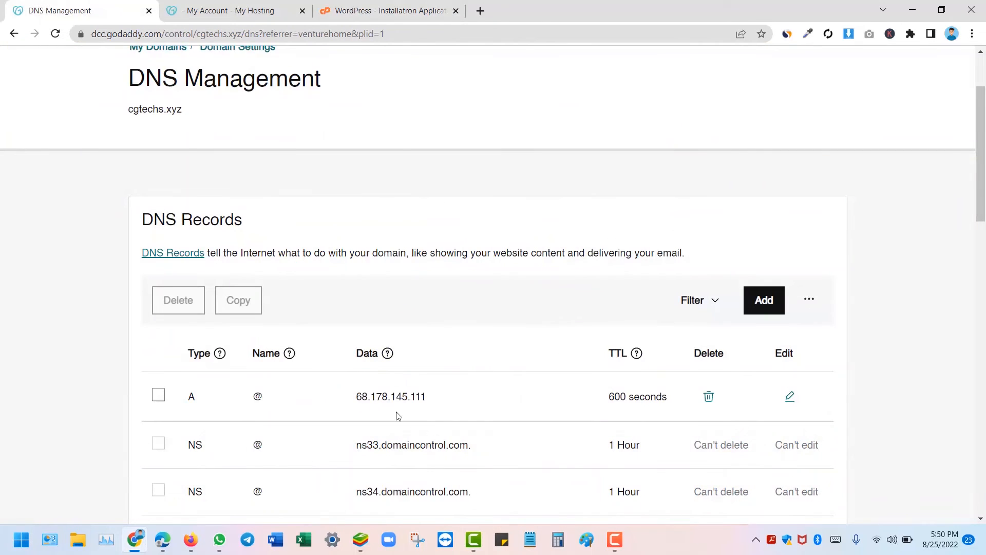
click(390, 10)
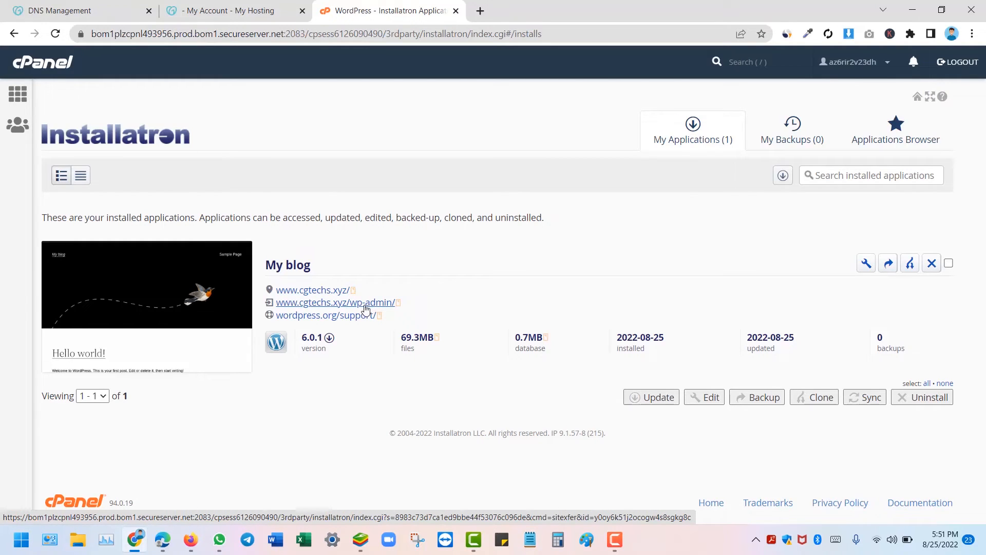
key(ctrl+Tab)
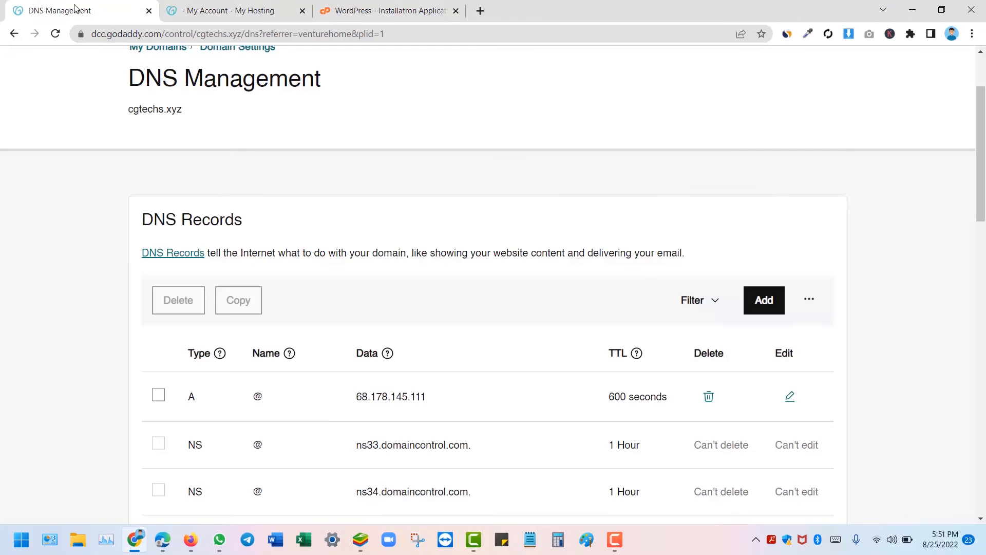
Step: Copy the domain name from the hosting dashboard and try to load cgtechs.xyz/wp-admin in a new browser tab
key(ctrl+Tab)
right_click(223, 226)
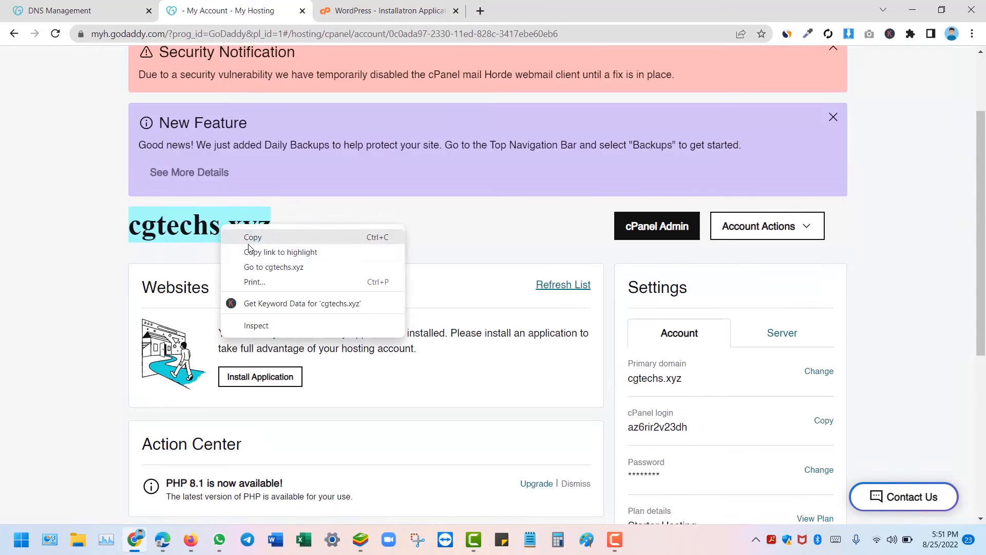
click(244, 236)
click(479, 9)
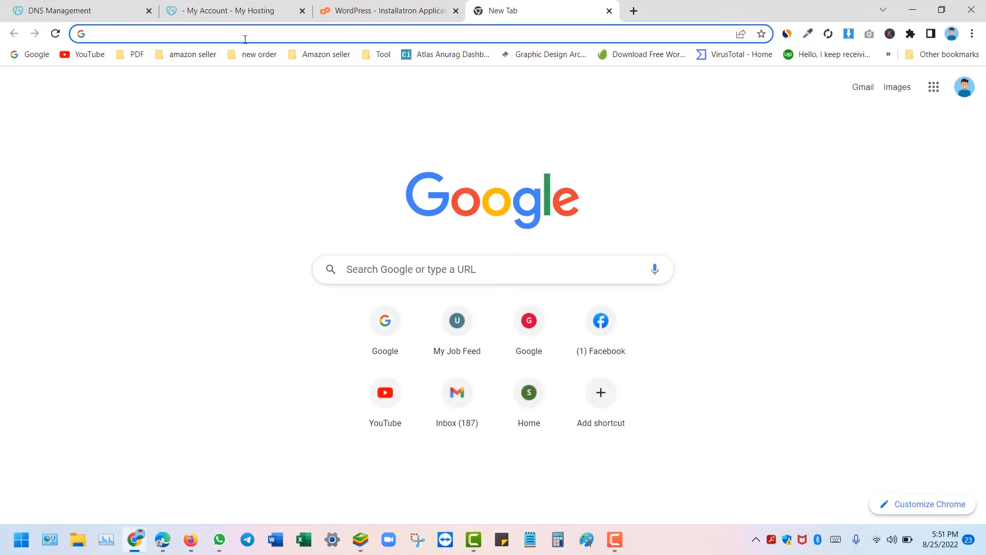
key(ctrl+v)
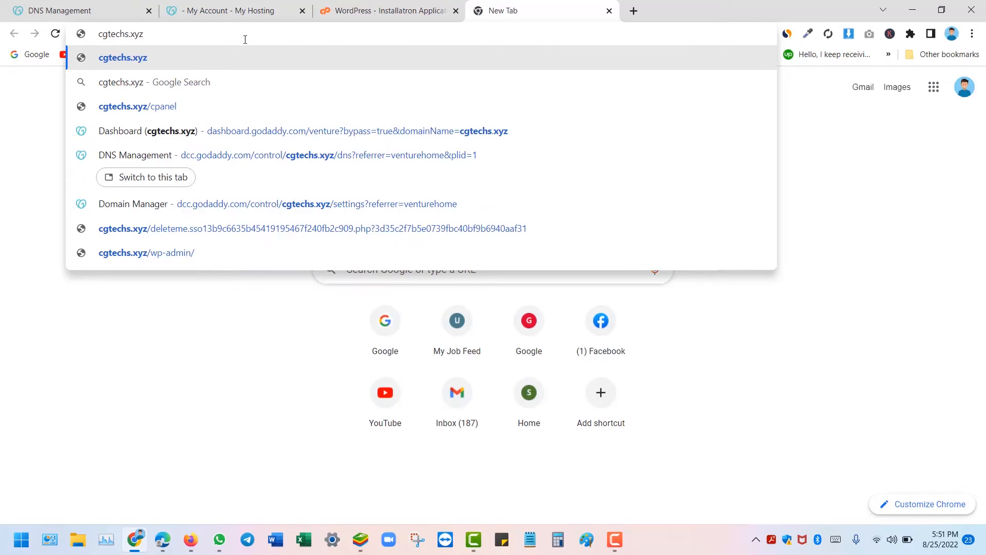
text(/)
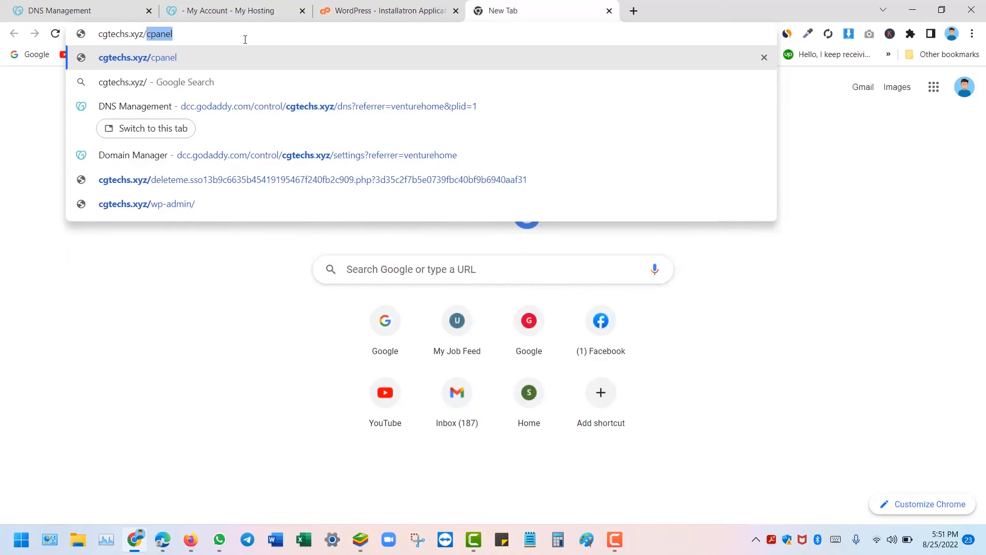
text(wp)
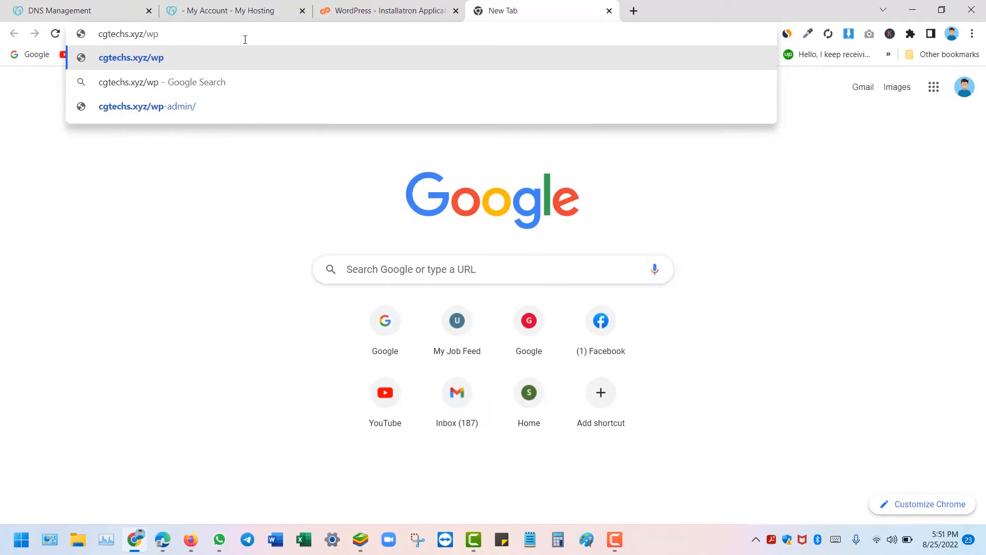
text(-admin)
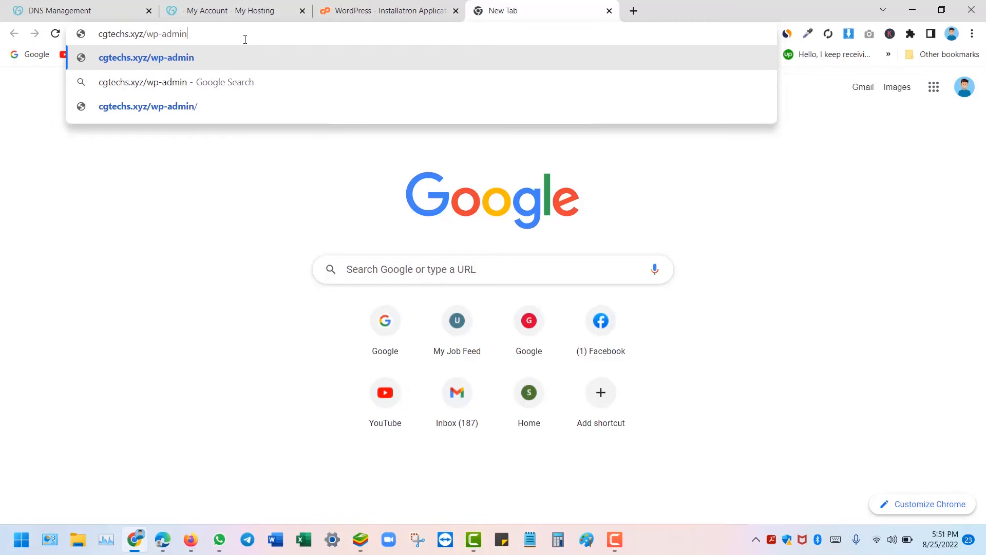
key(Return)
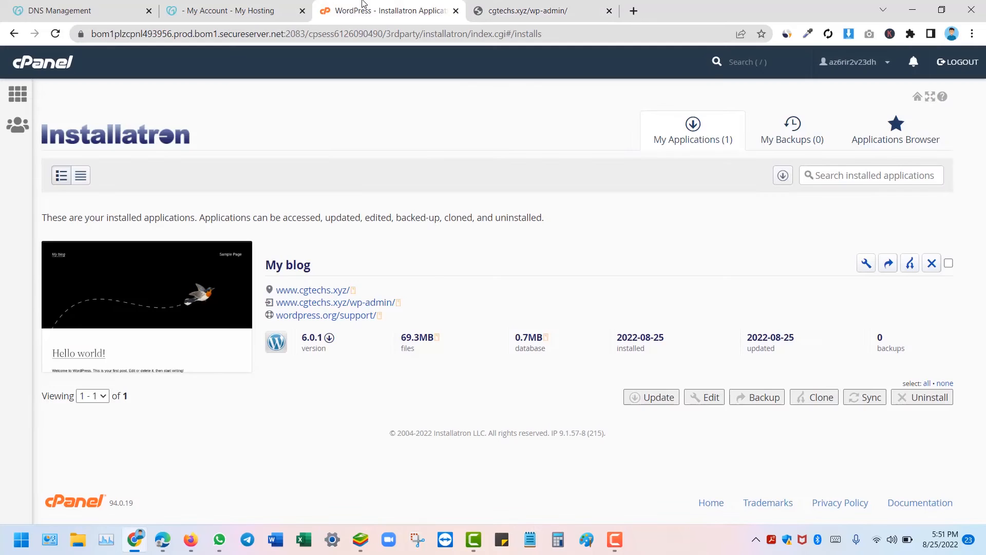
Step: Open the WordPress admin of My blog from the Installatron application list and browse the website starter templates
click(389, 7)
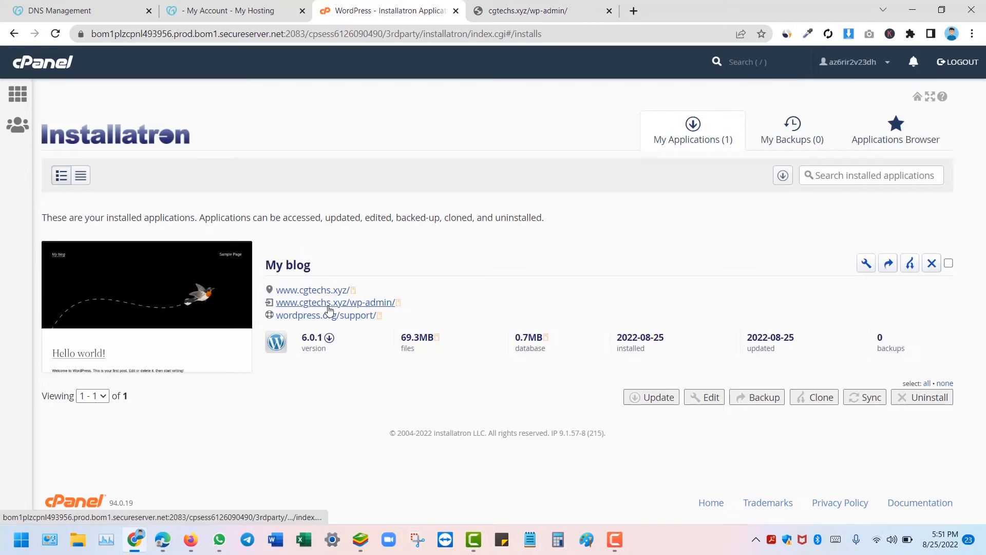
click(327, 315)
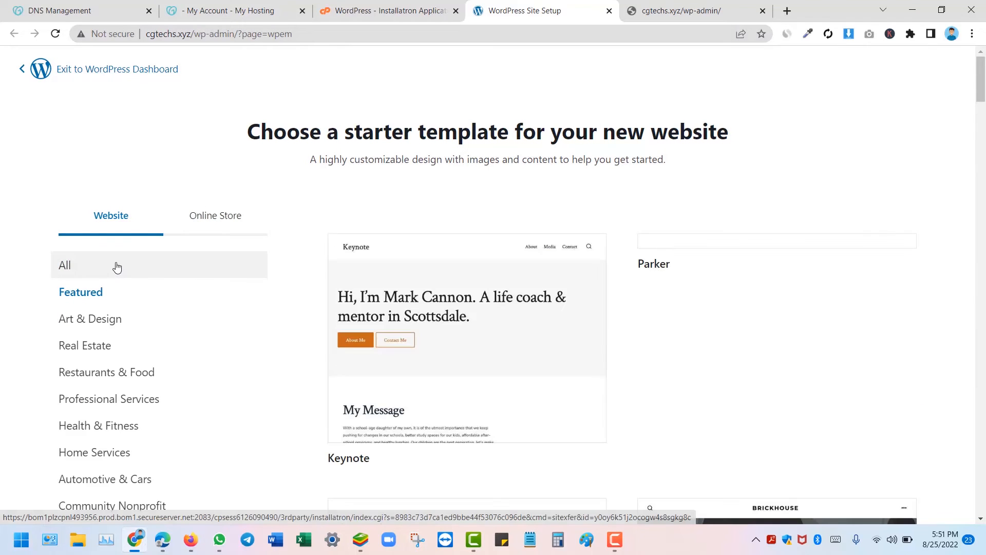
scroll(139, 234, down, 3)
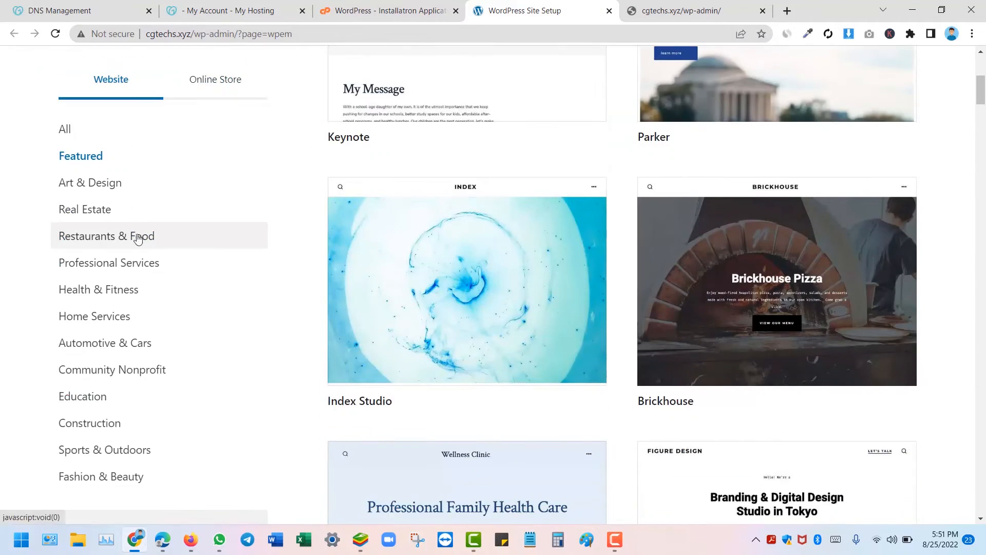
scroll(132, 367, down, 5)
scroll(103, 483, up, 8)
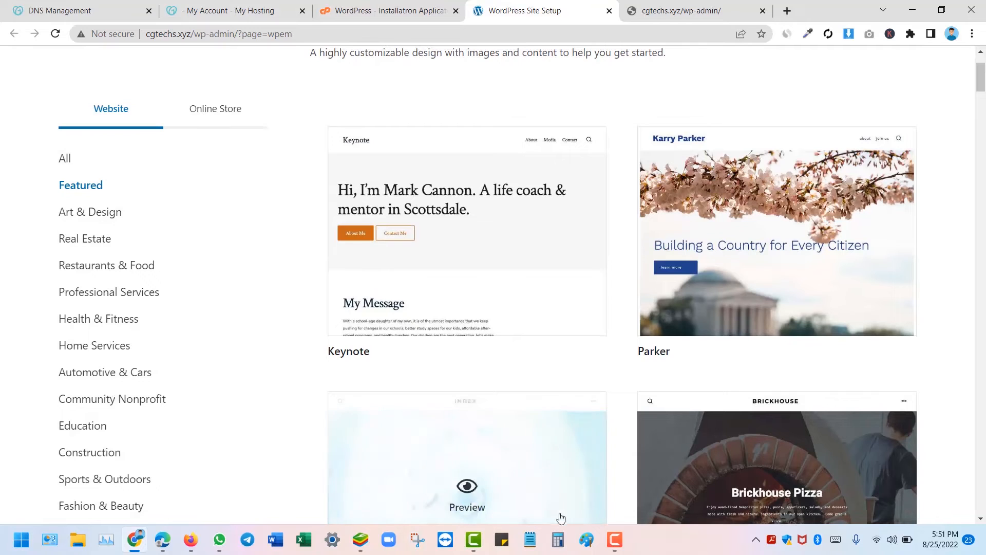
click(615, 539)
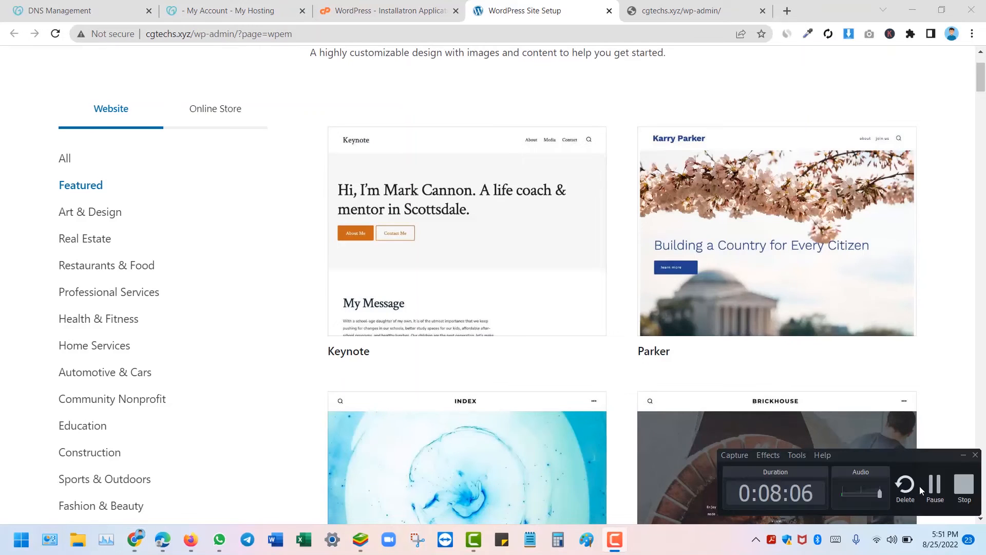
click(934, 485)
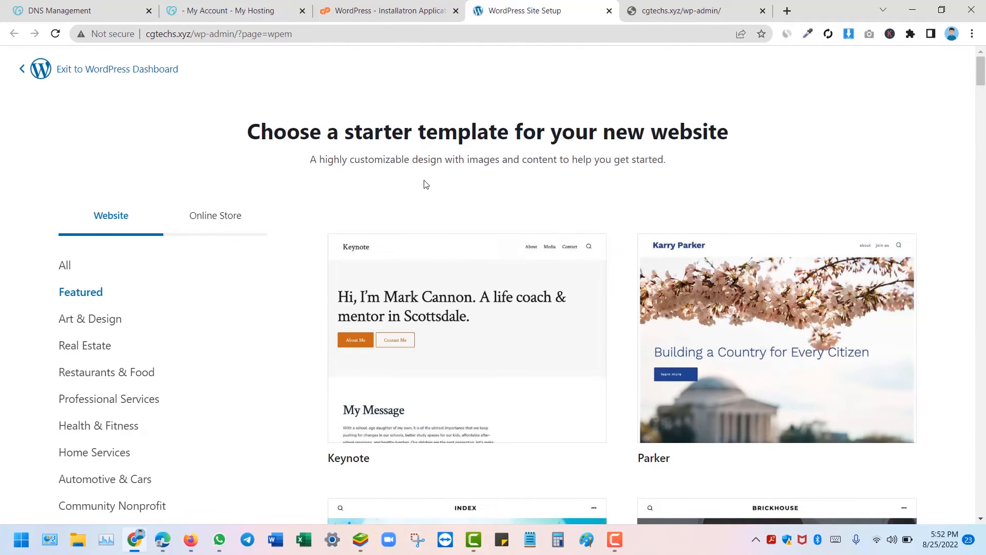
Step: Launch the WordPress admin of My blog again from Installatron and close the manually opened wp-admin tab
click(390, 10)
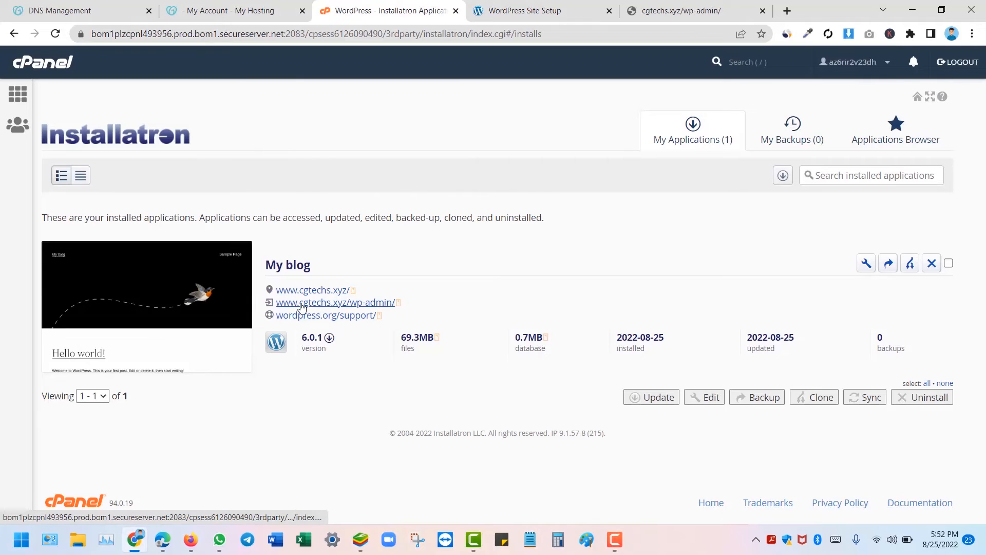
click(356, 303)
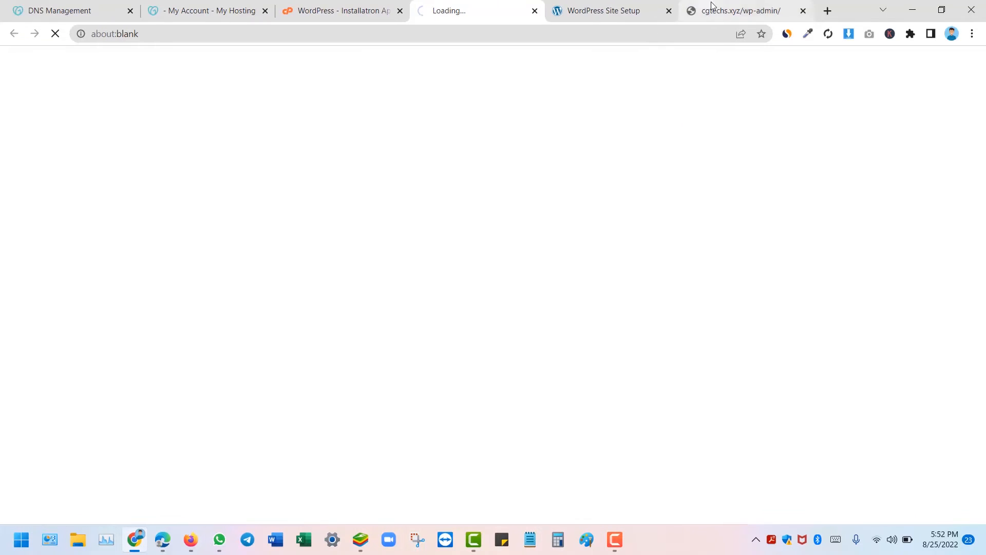
click(802, 10)
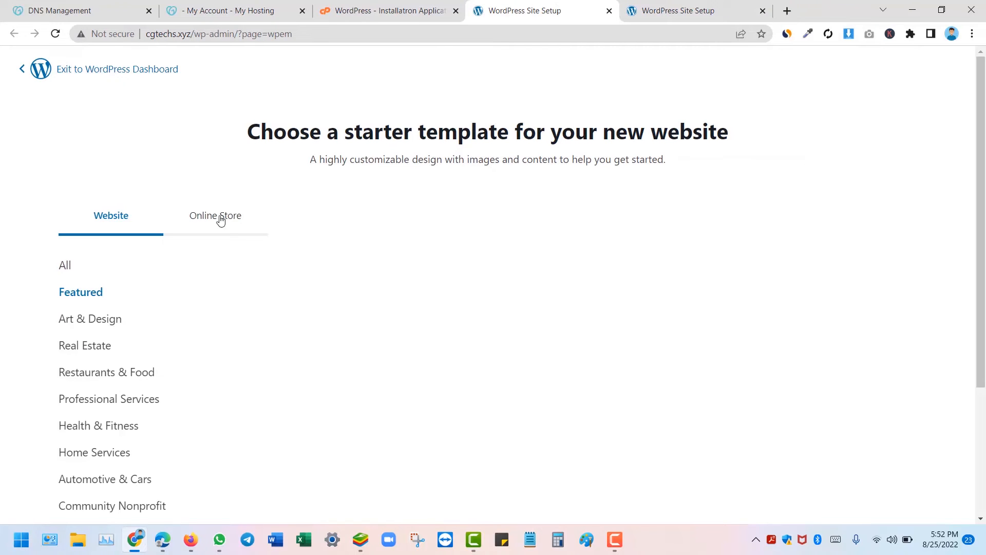
Step: Exit the starter template selector to the WordPress Dashboard, confirming the departure and skipping the exit survey
click(108, 76)
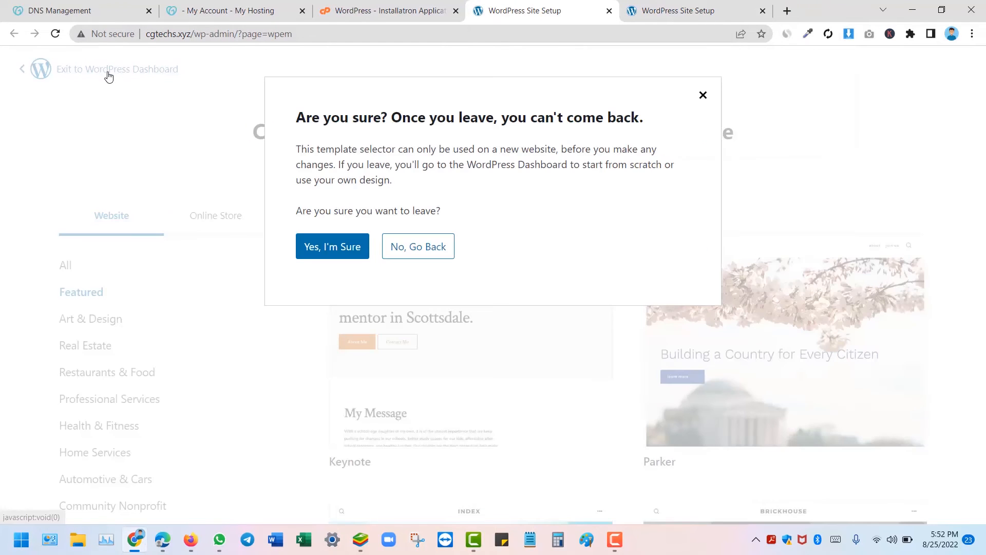
click(317, 253)
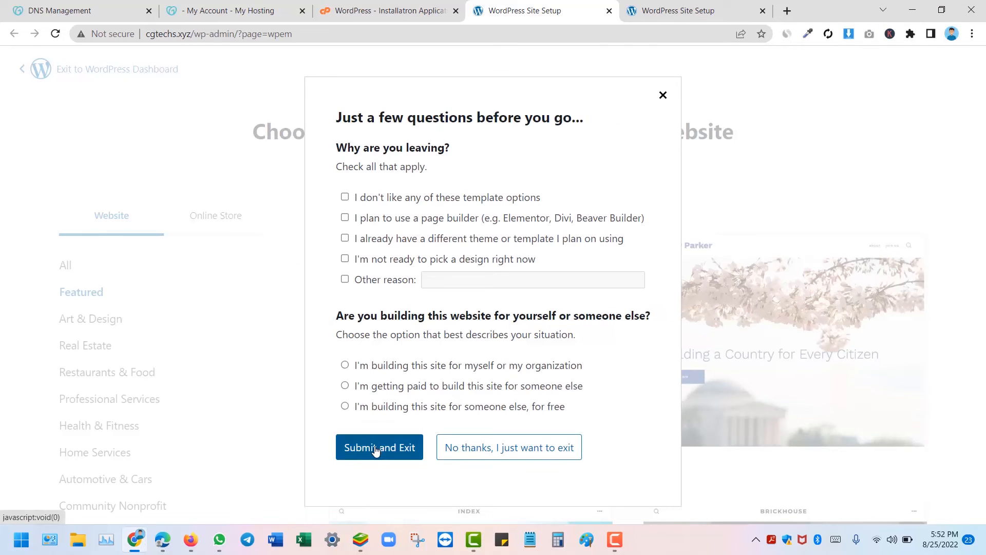
click(531, 449)
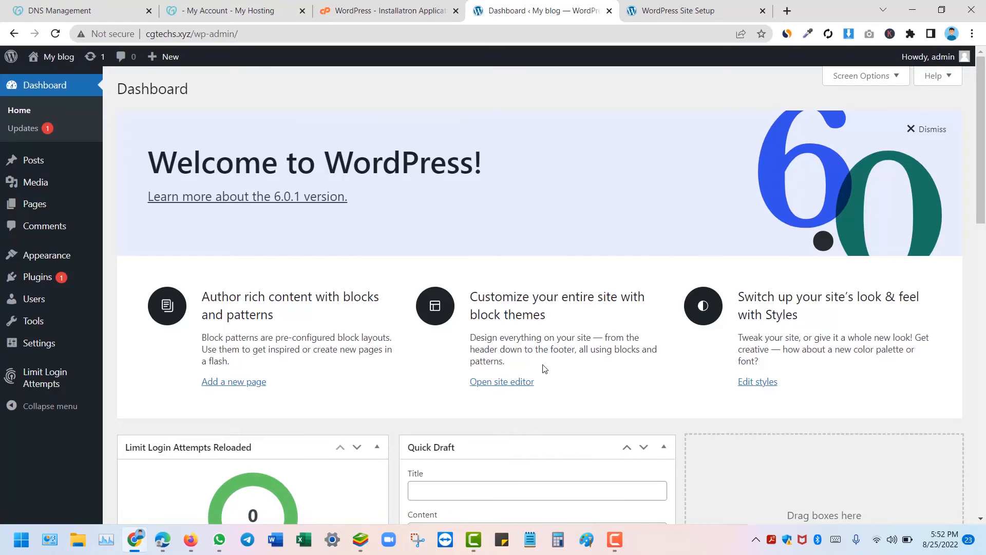
Step: Look over the WordPress Dashboard and check the other open WordPress Site Setup page
scroll(334, 396, down, 10)
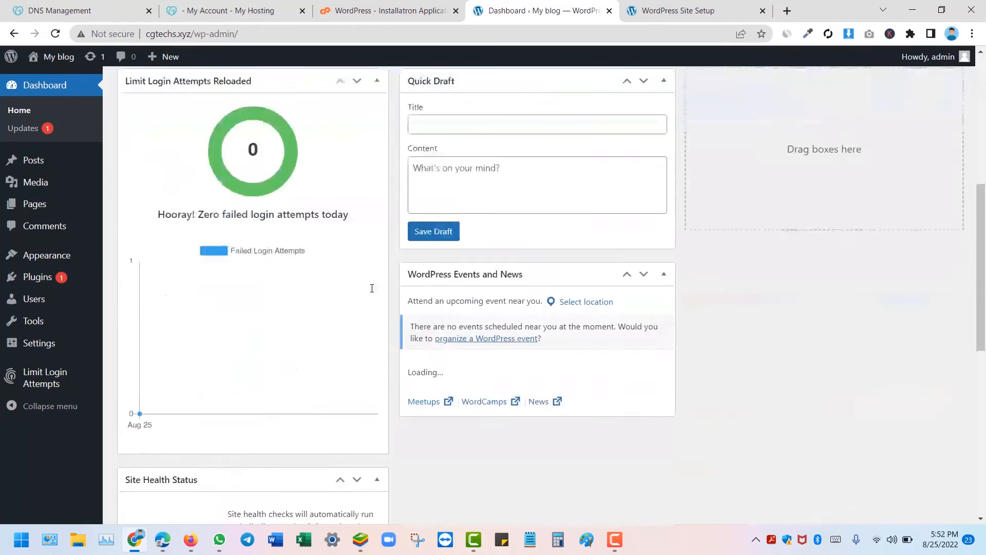
scroll(372, 289, up, 10)
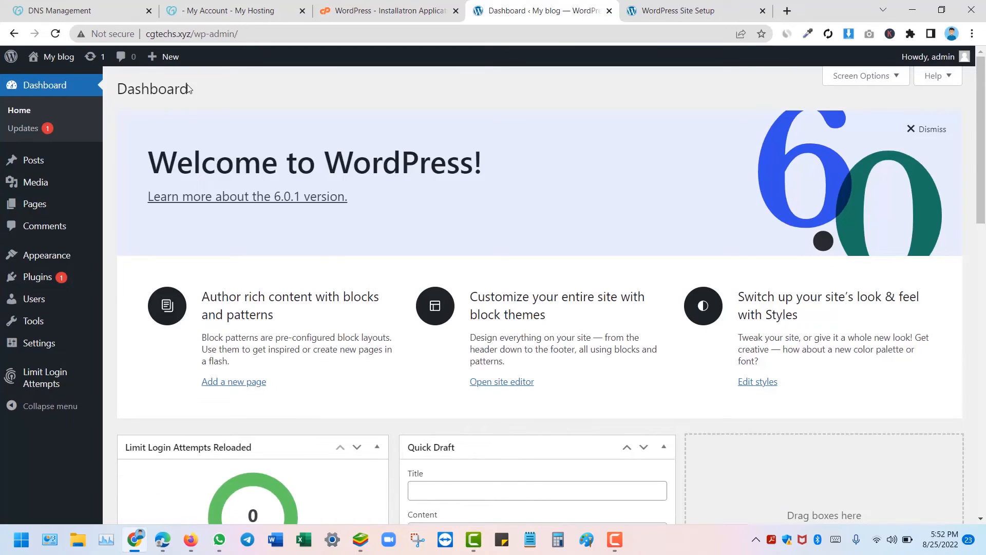
click(699, 5)
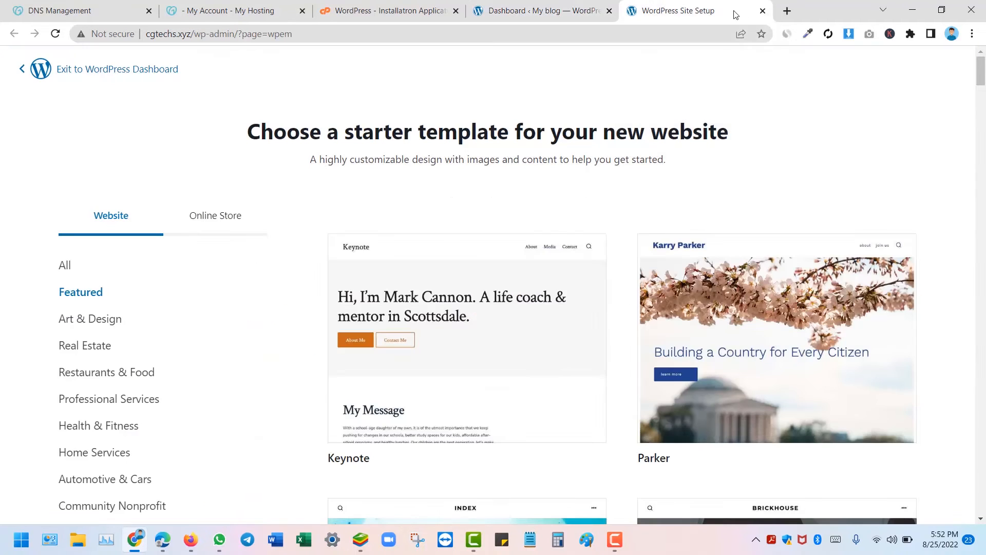
Step: Close the WordPress Site Setup page and open the cPanel admin for cgtechs.xyz from the GoDaddy hosting account page
click(763, 11)
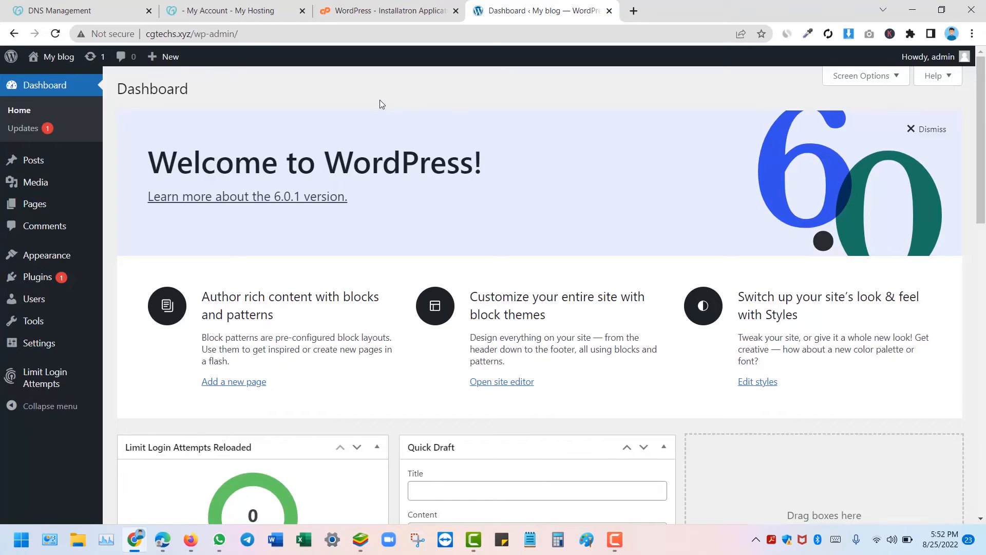
click(388, 6)
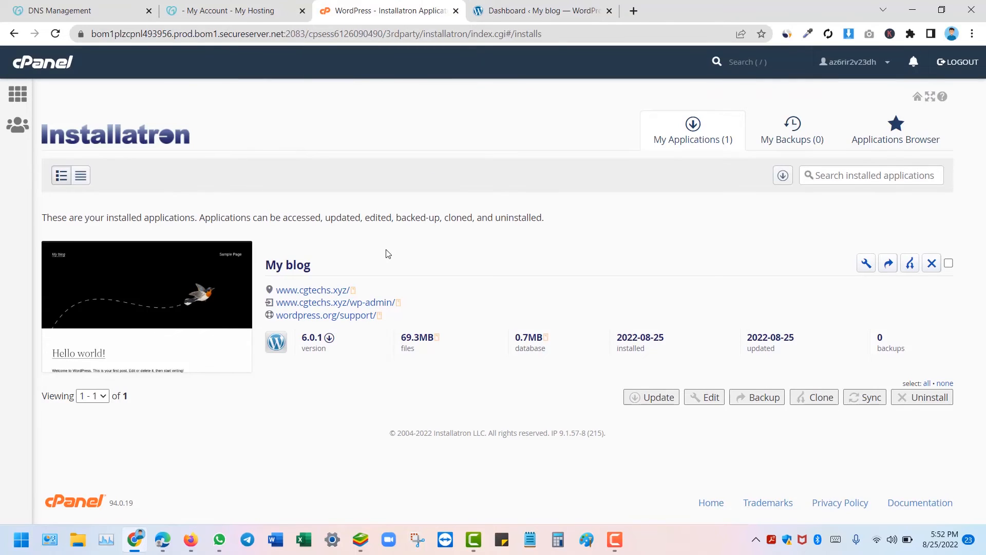
click(253, 4)
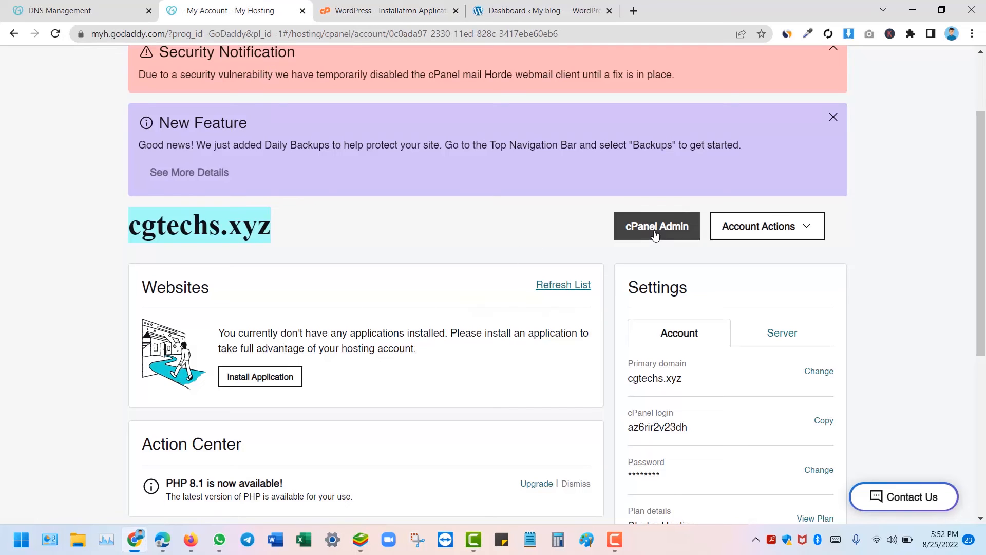
click(637, 234)
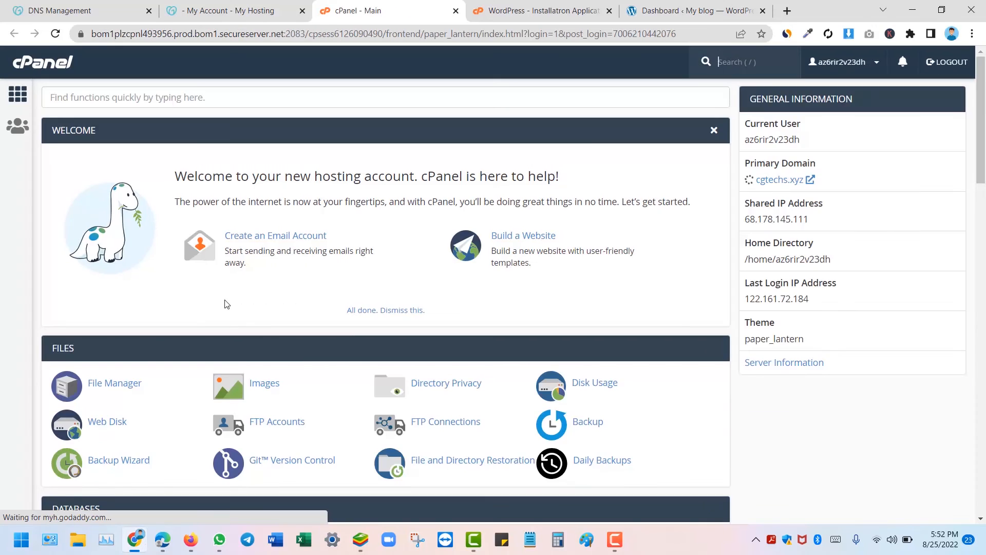
Step: Look through the cPanel tool sections and highlight the Shared IP Address in the General Information
scroll(126, 304, down, 20)
scroll(128, 307, up, 10)
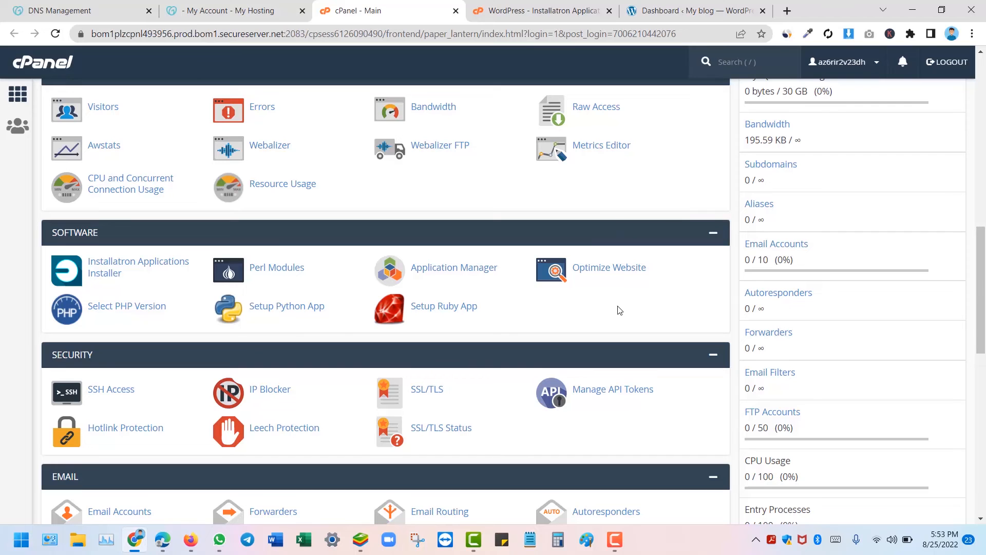
scroll(639, 316, up, 15)
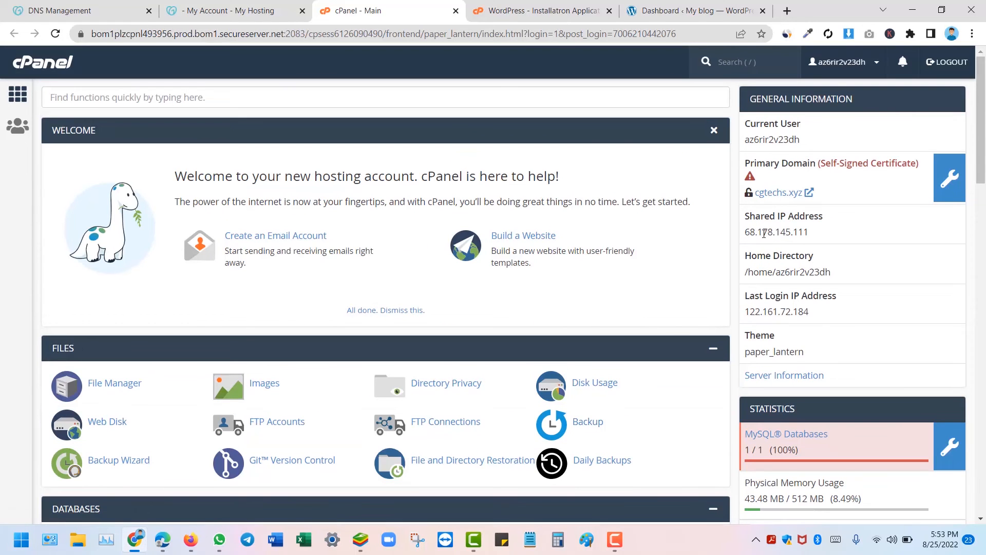
drag(747, 232, 814, 236)
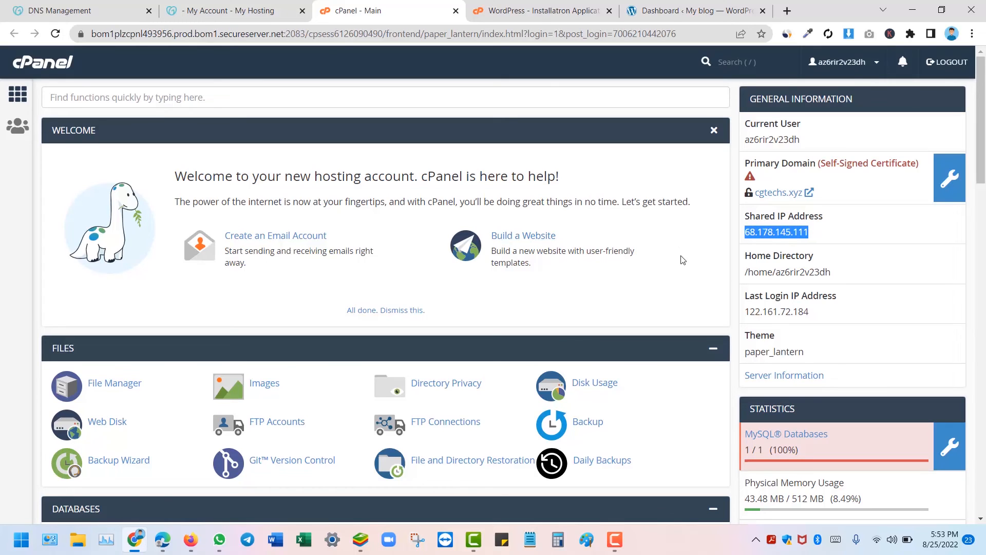
Step: Review the A record of cgtechs.xyz in GoDaddy DNS Management, highlighting its name and its IP address data
click(66, 9)
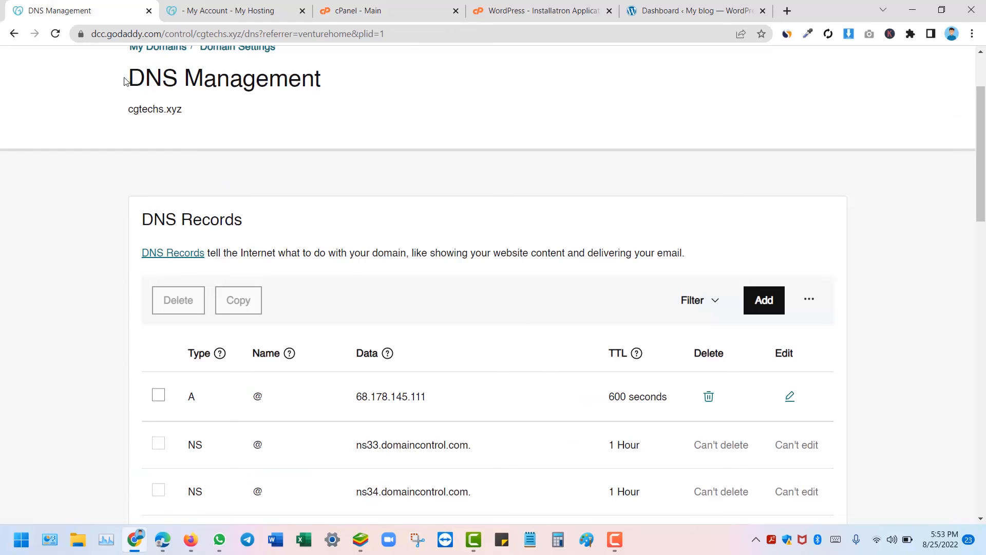
drag(127, 82, 333, 80)
scroll(359, 222, up, 2)
scroll(359, 222, down, 4)
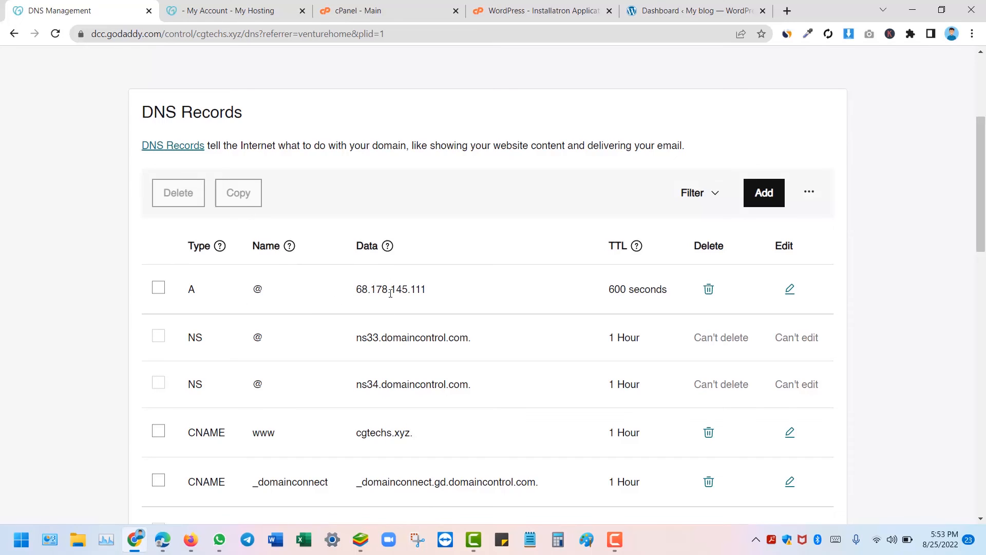
drag(354, 288, 431, 292)
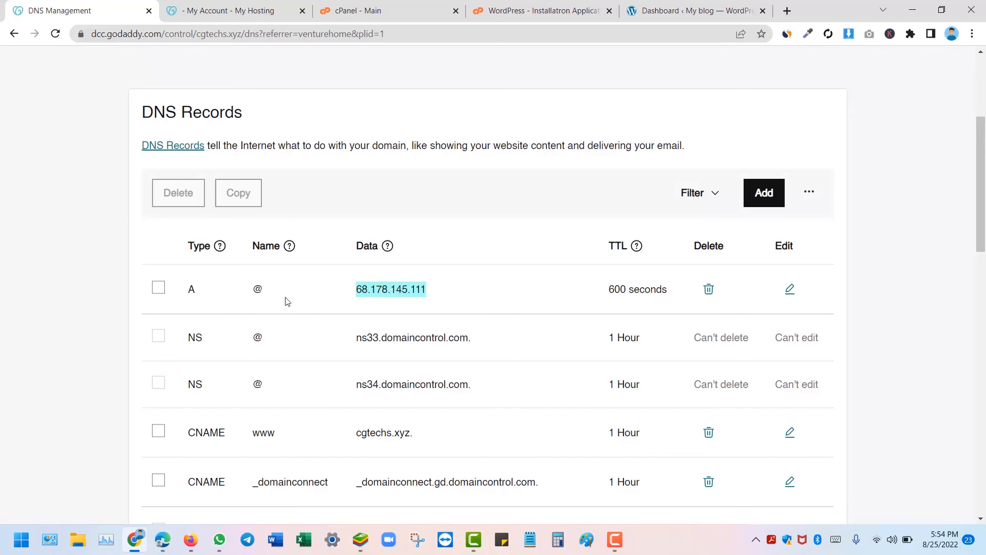
double_click(258, 288)
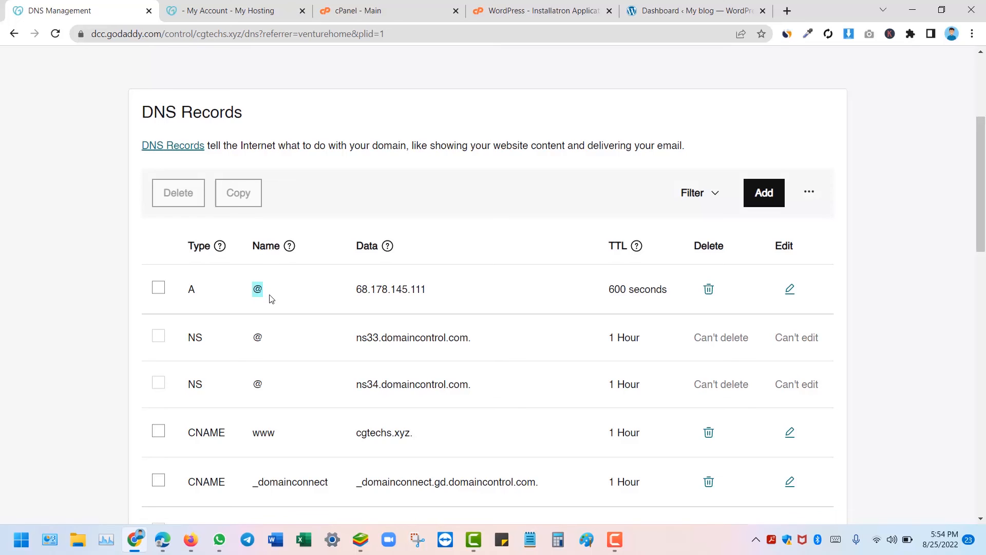
click(256, 246)
drag(364, 288, 433, 291)
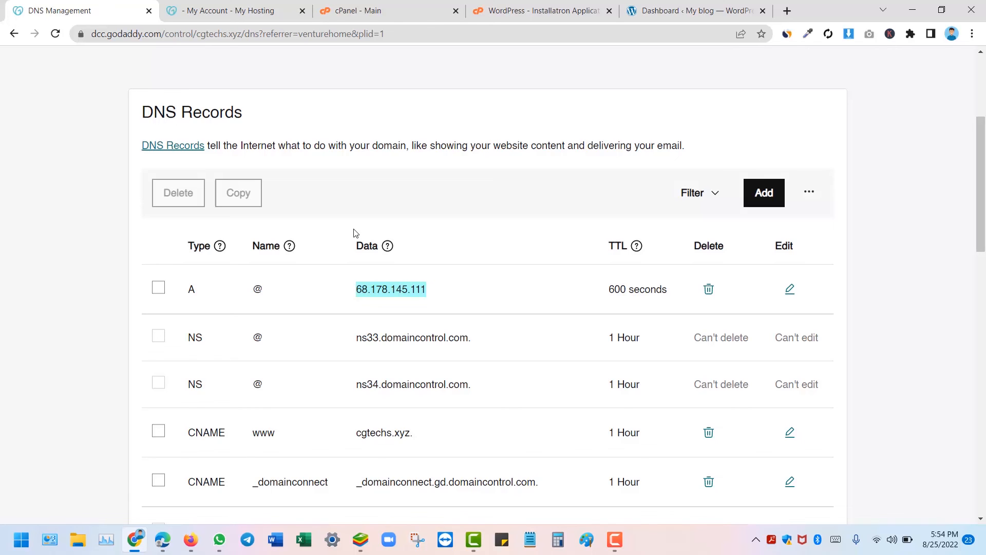
Step: Recheck the Shared IP Address and the Software section in cPanel, and return to the Installatron list of installed applications
click(365, 10)
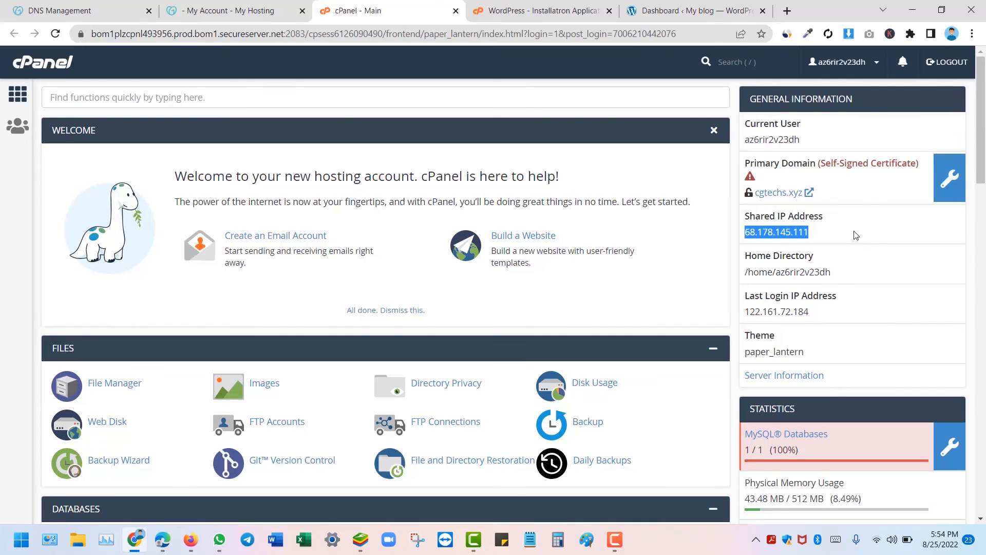
click(832, 238)
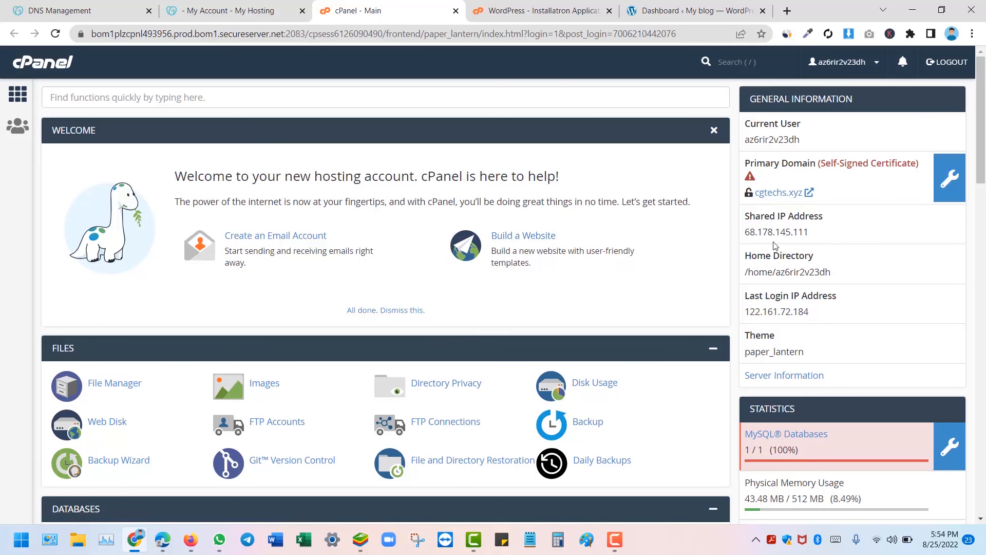
scroll(355, 287, down, 8)
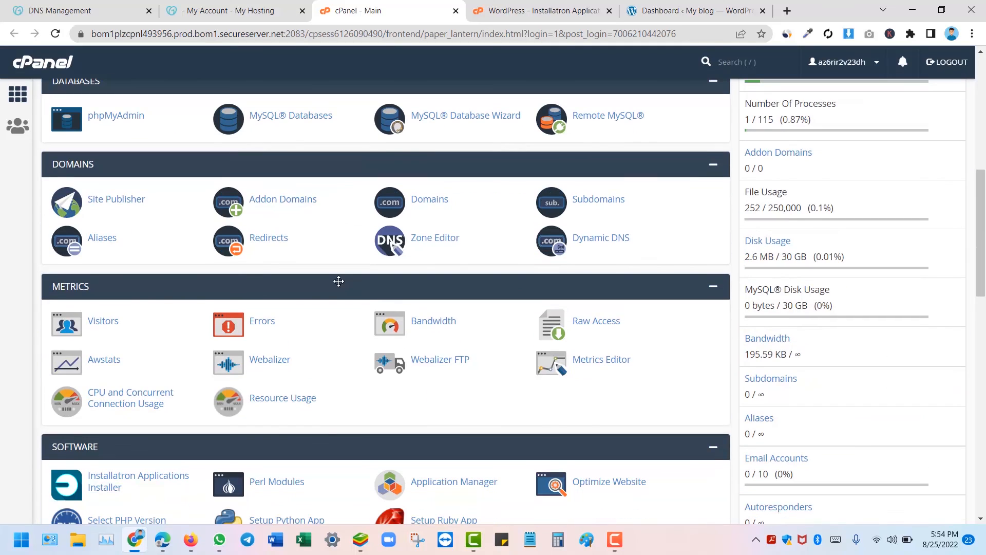
scroll(173, 299, down, 2)
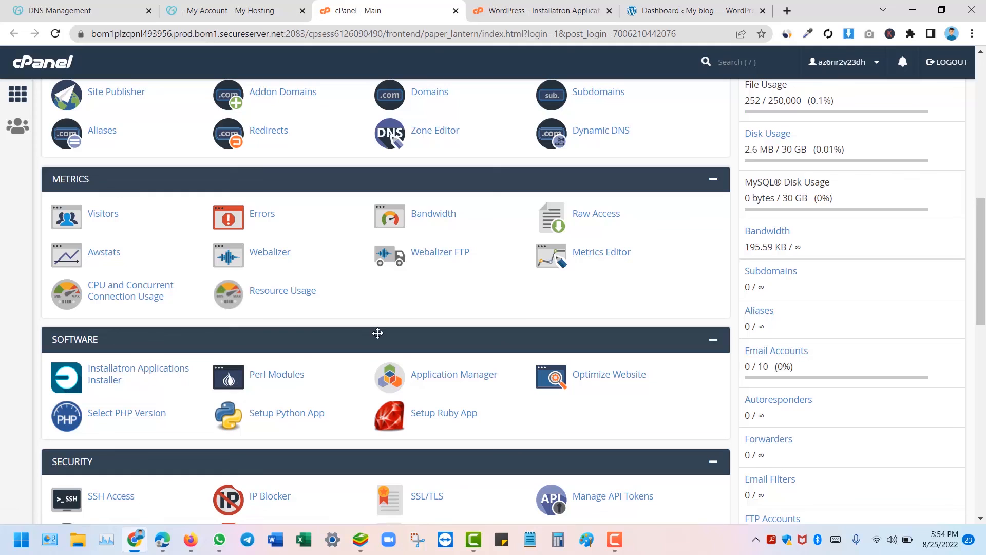
click(514, 10)
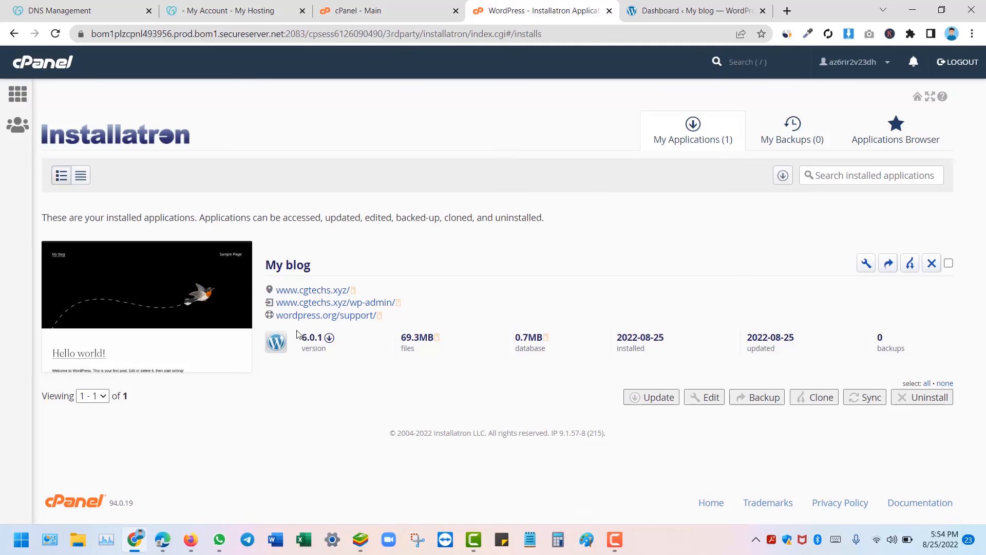